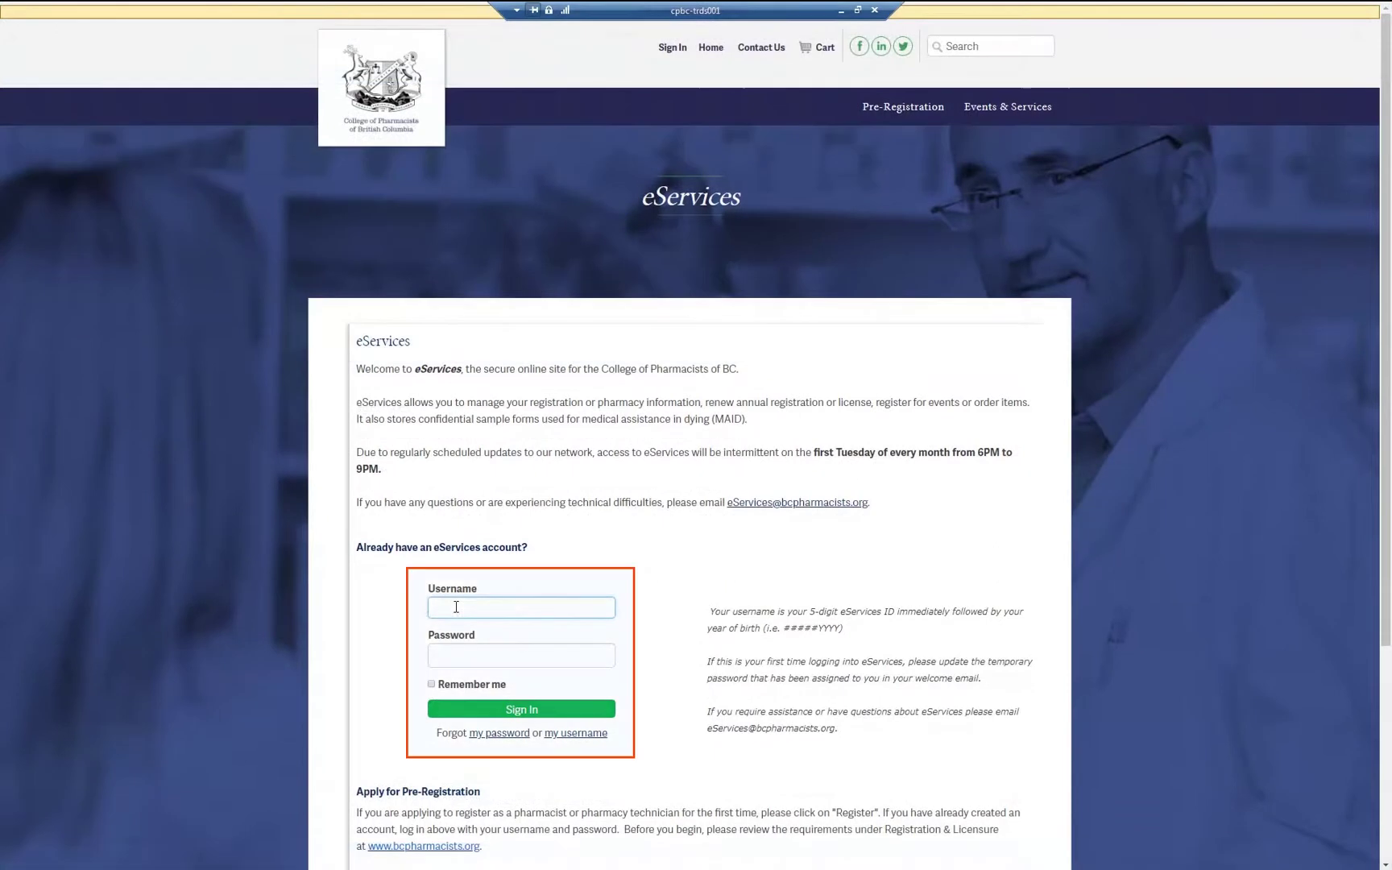
# - Sign in to eServices with the member's username and account password
pyautogui.write('221891959')
pyautogui.press('Tab')
pyautogui.write('••••••')
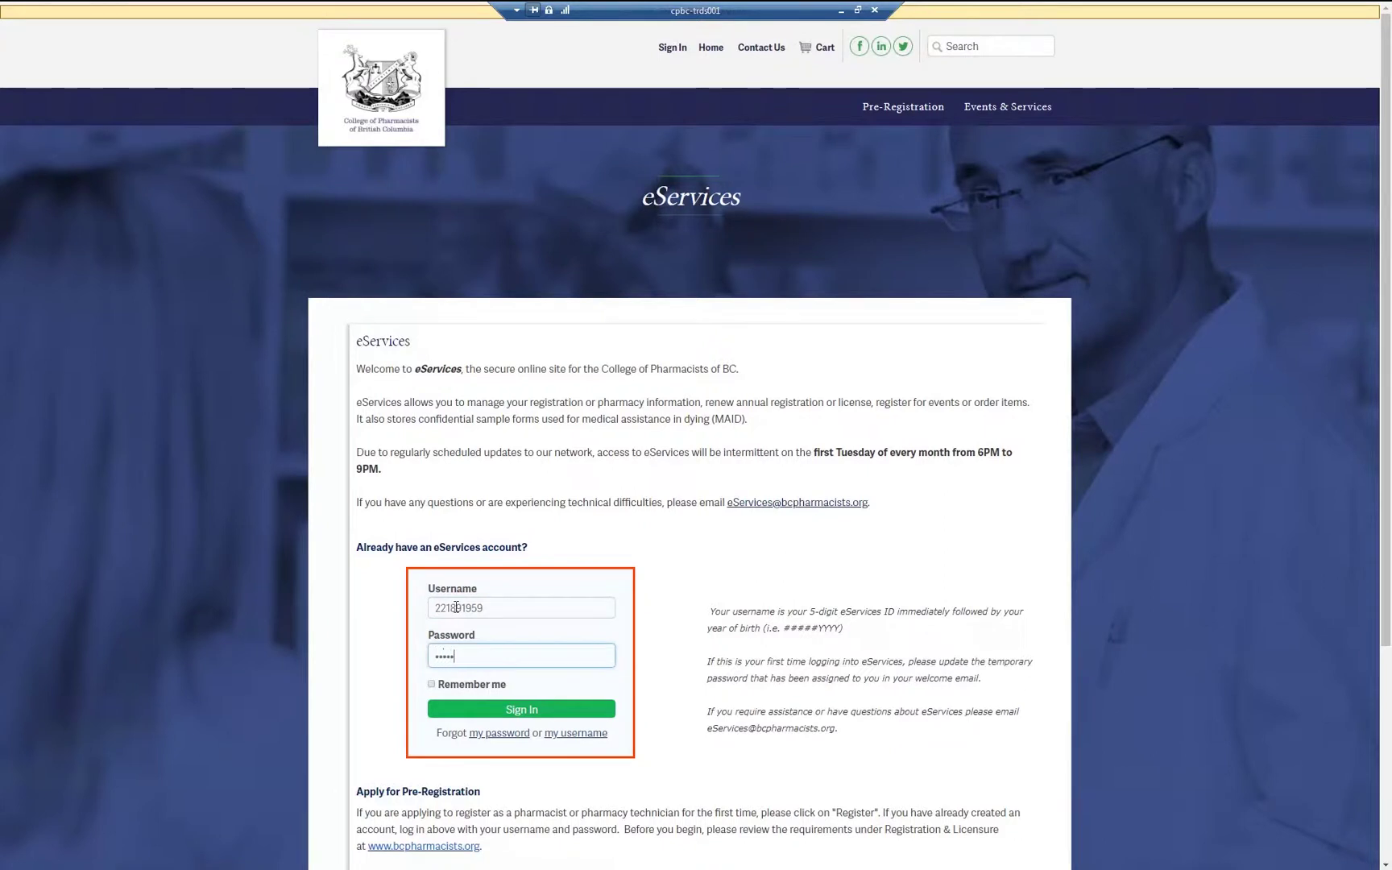
pyautogui.press('Return')
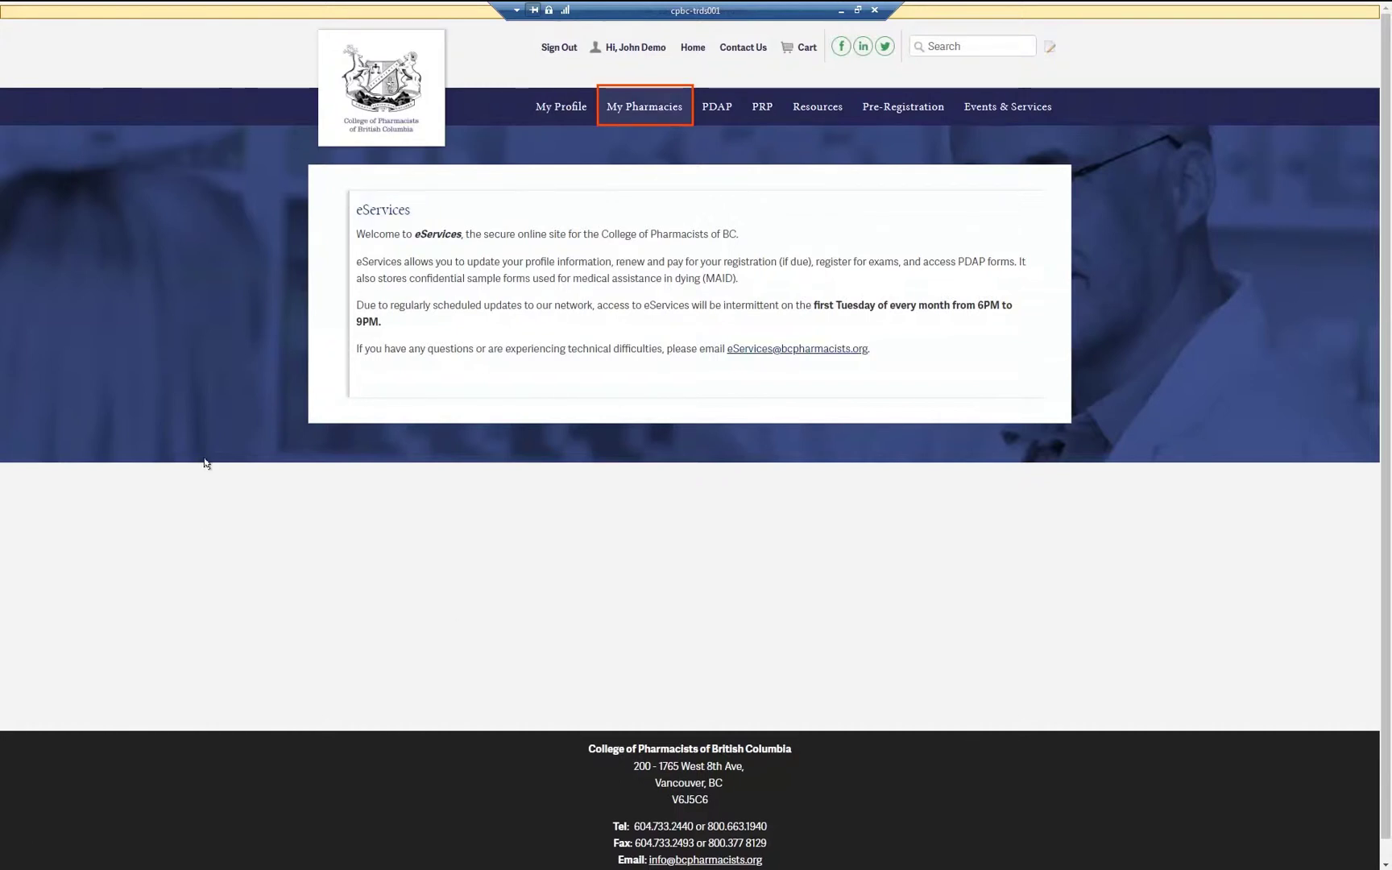
# - Go to My Pharmacies and scroll down to the My Organizations table
pyautogui.click(624, 112)
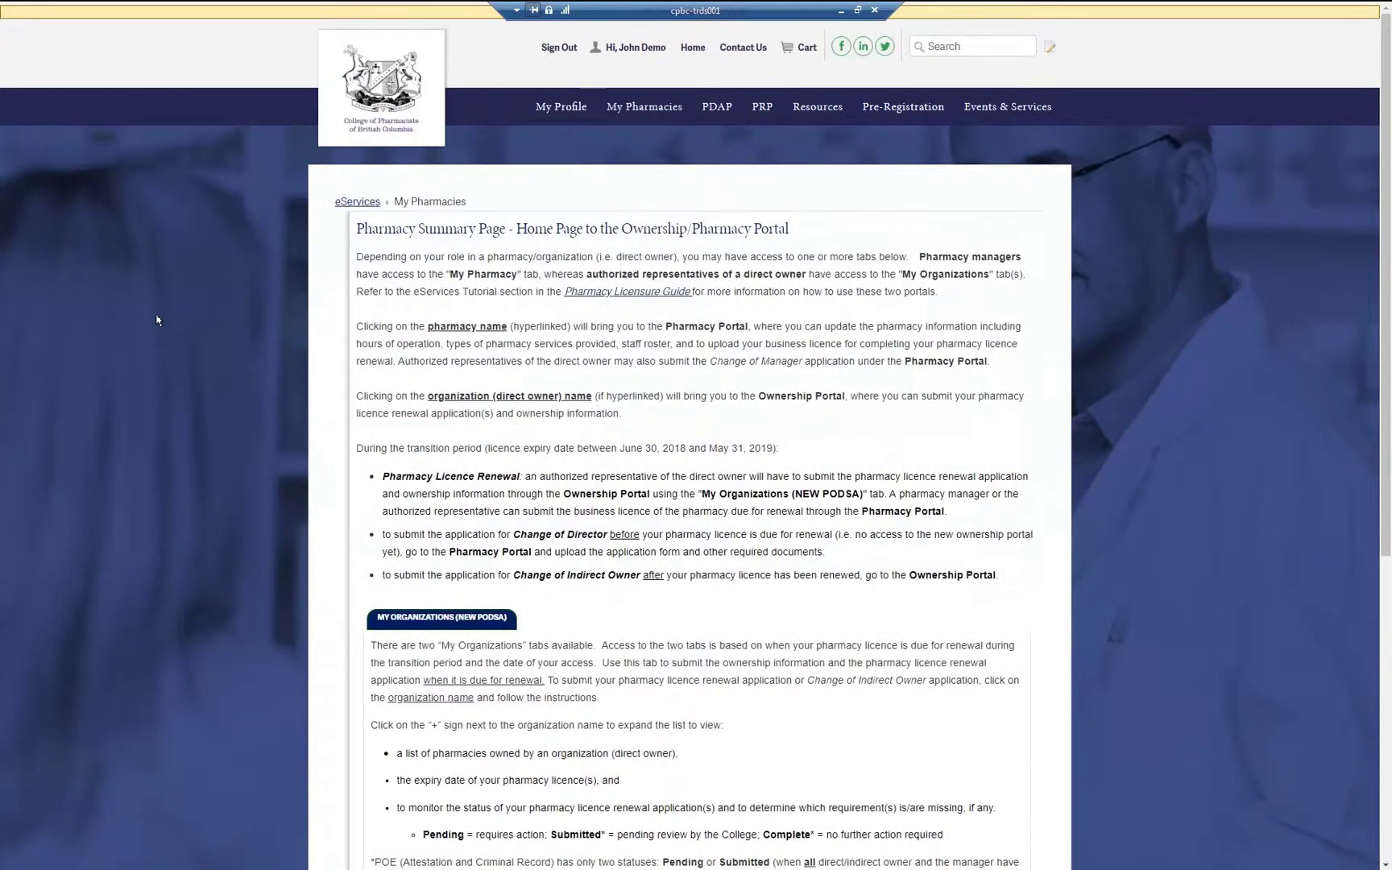
pyautogui.scroll(-5, 157, 319)
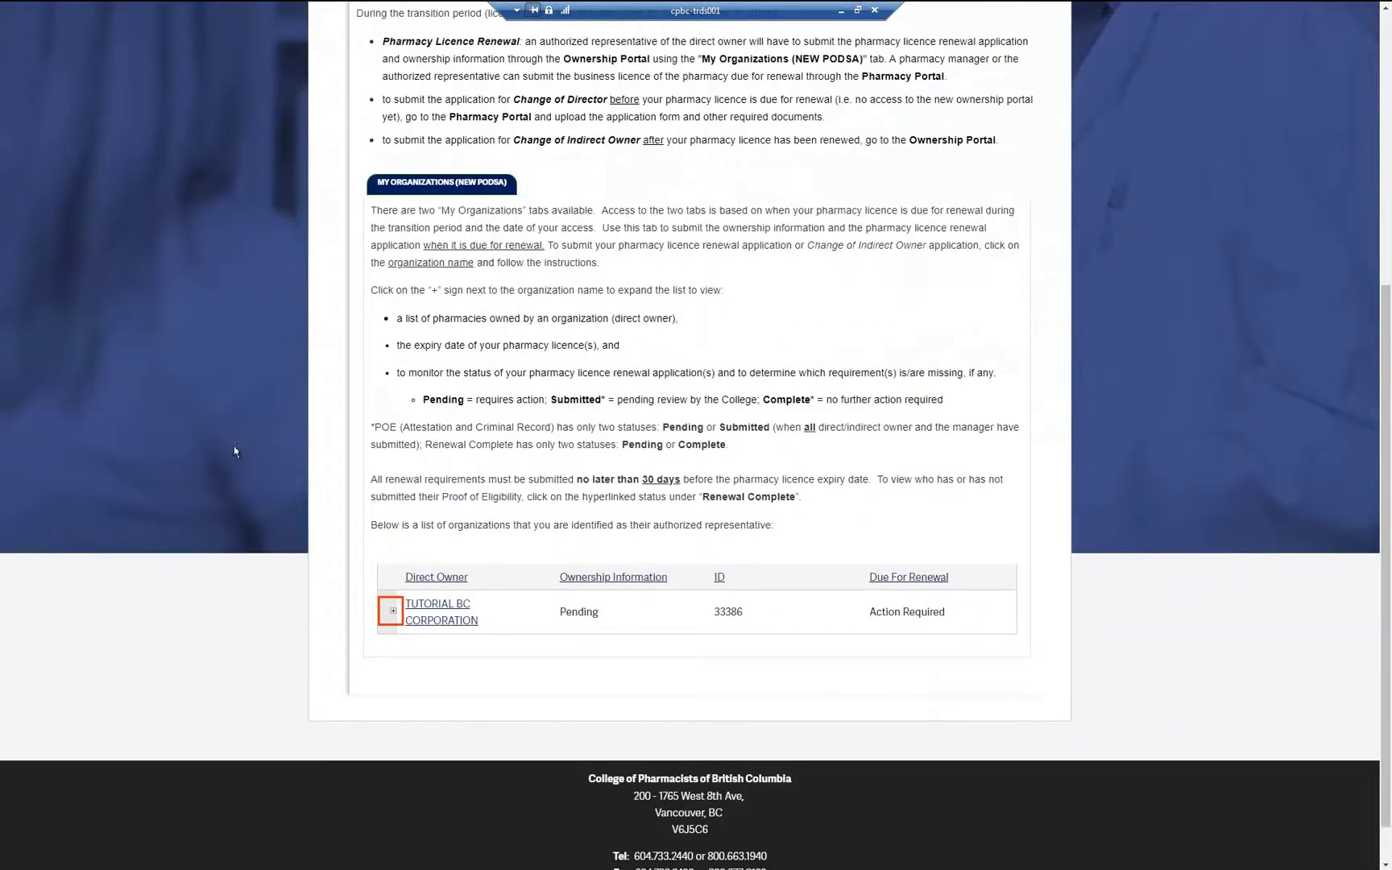
# - Expand TUTORIAL BC CORPORATION and open its Ownership Portal
pyautogui.click(392, 614)
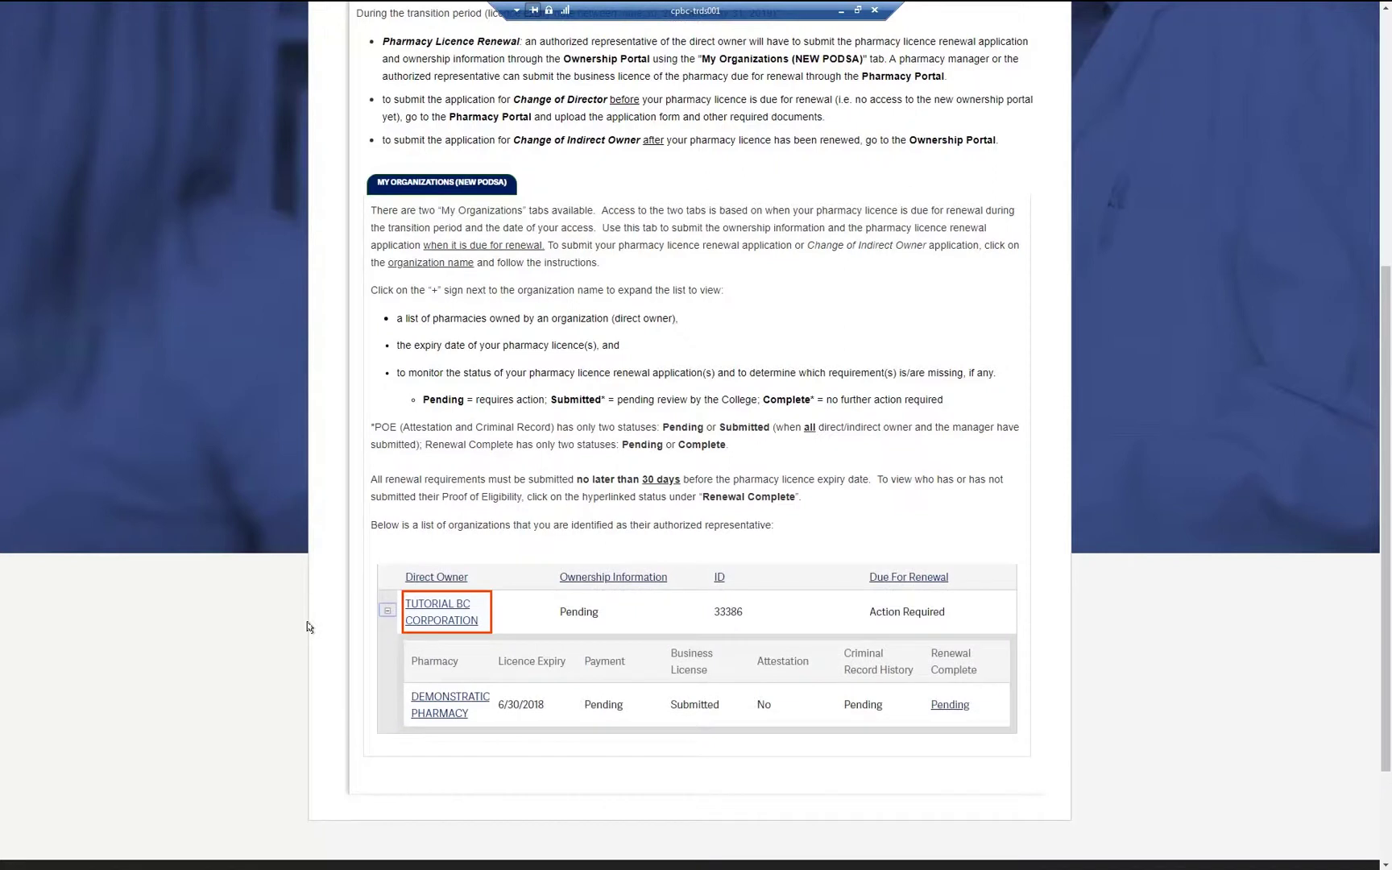
pyautogui.click(425, 619)
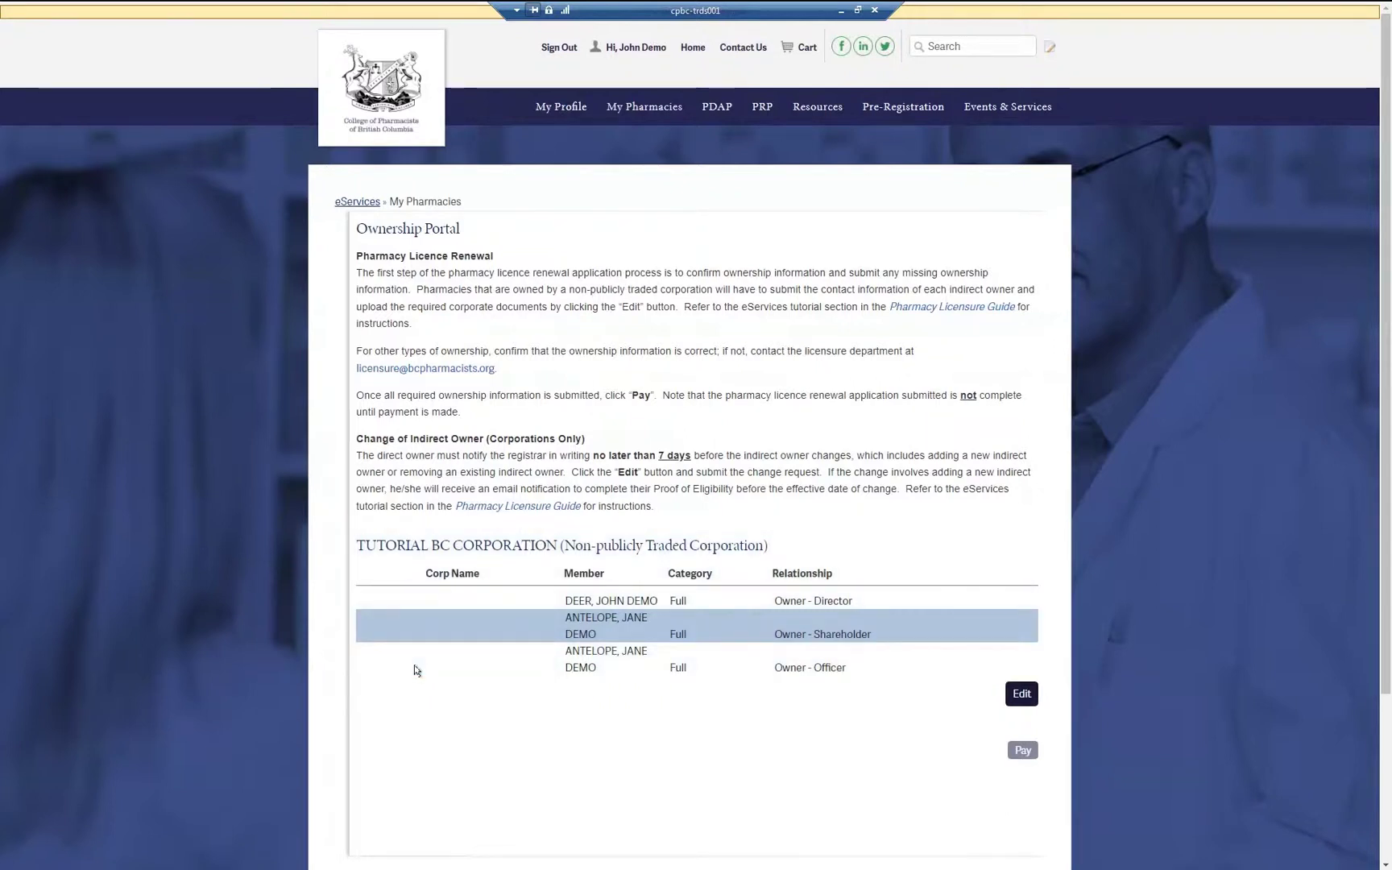
# - Edit the indirect owners and scroll down to the Ownership tree and Owners table
pyautogui.click(1023, 693)
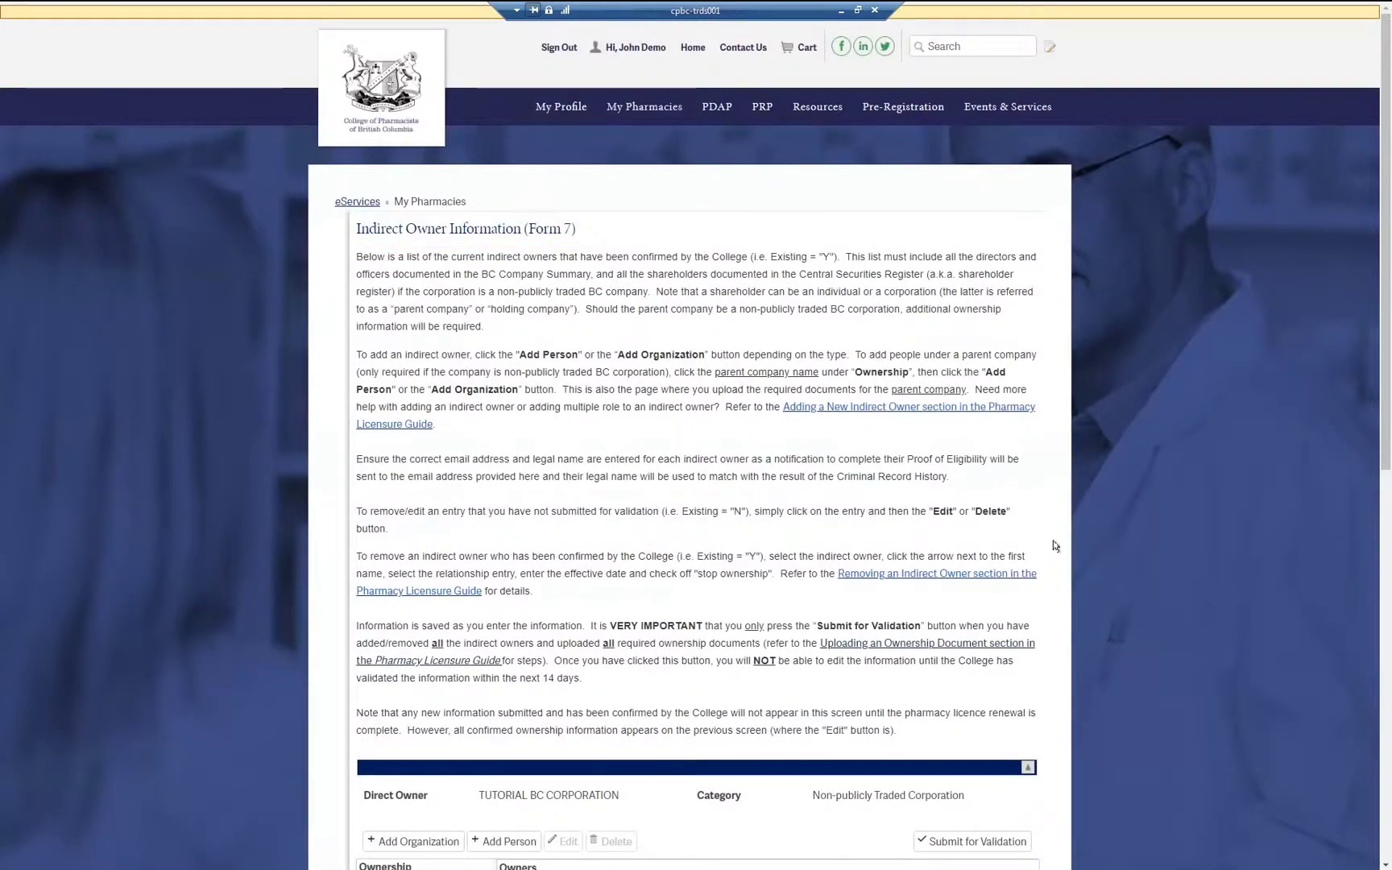
pyautogui.scroll(-3, 1054, 545)
pyautogui.scroll(-3, 1054, 545)
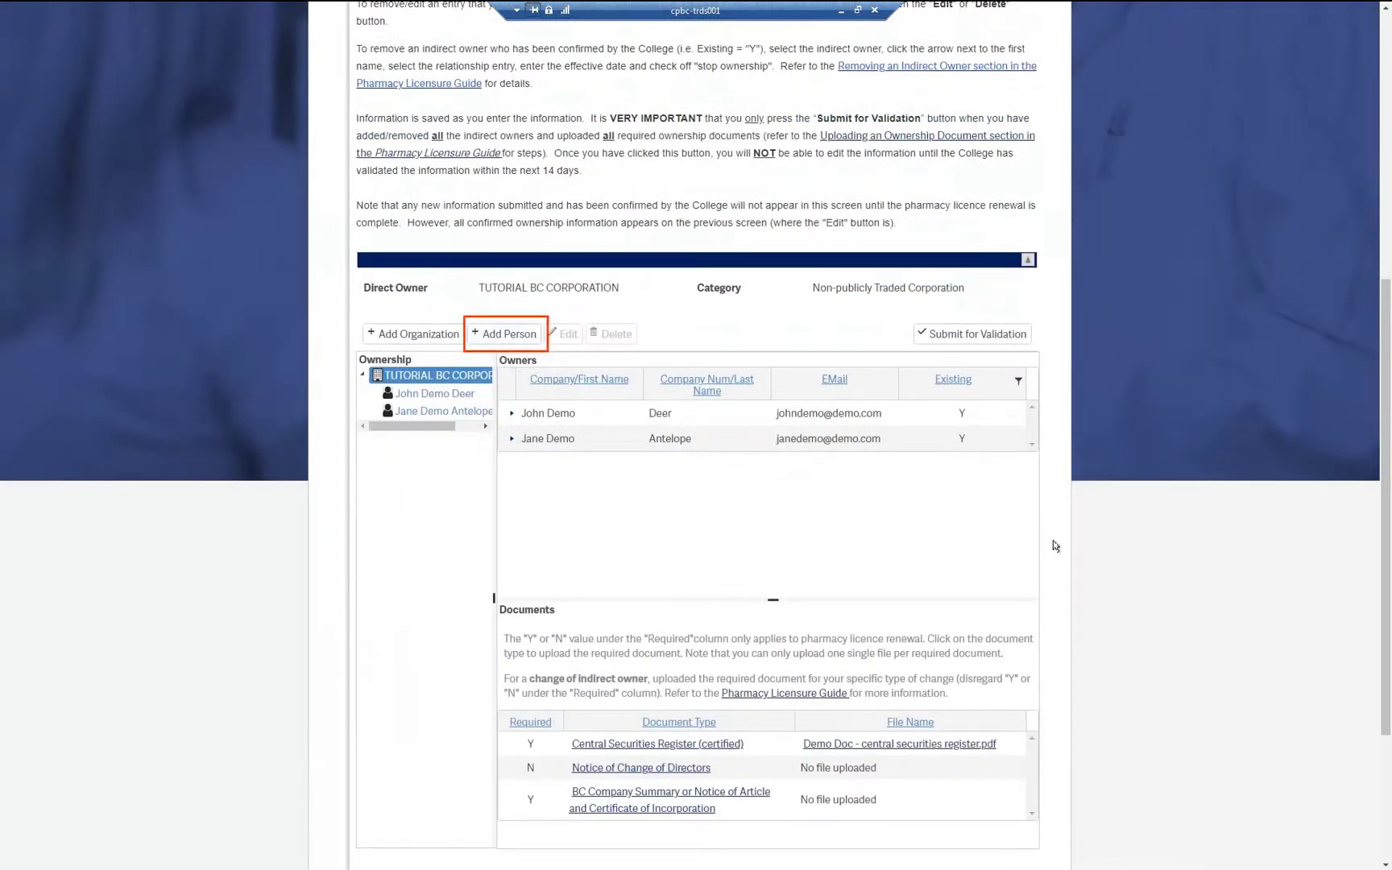
pyautogui.click(515, 334)
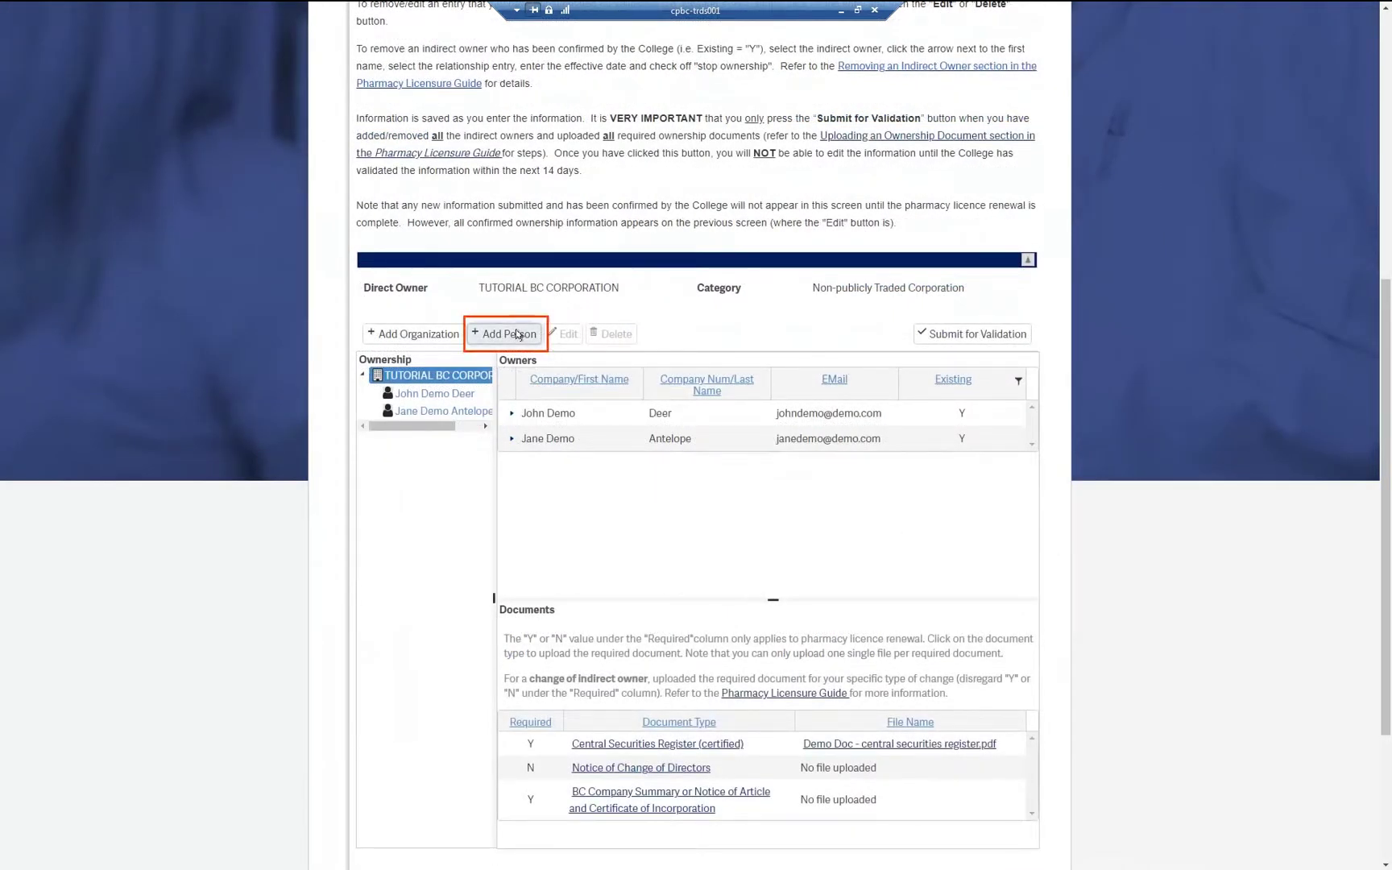
# - Add a new Individual indirect owner with relation type Officer and save it
pyautogui.click(690, 418)
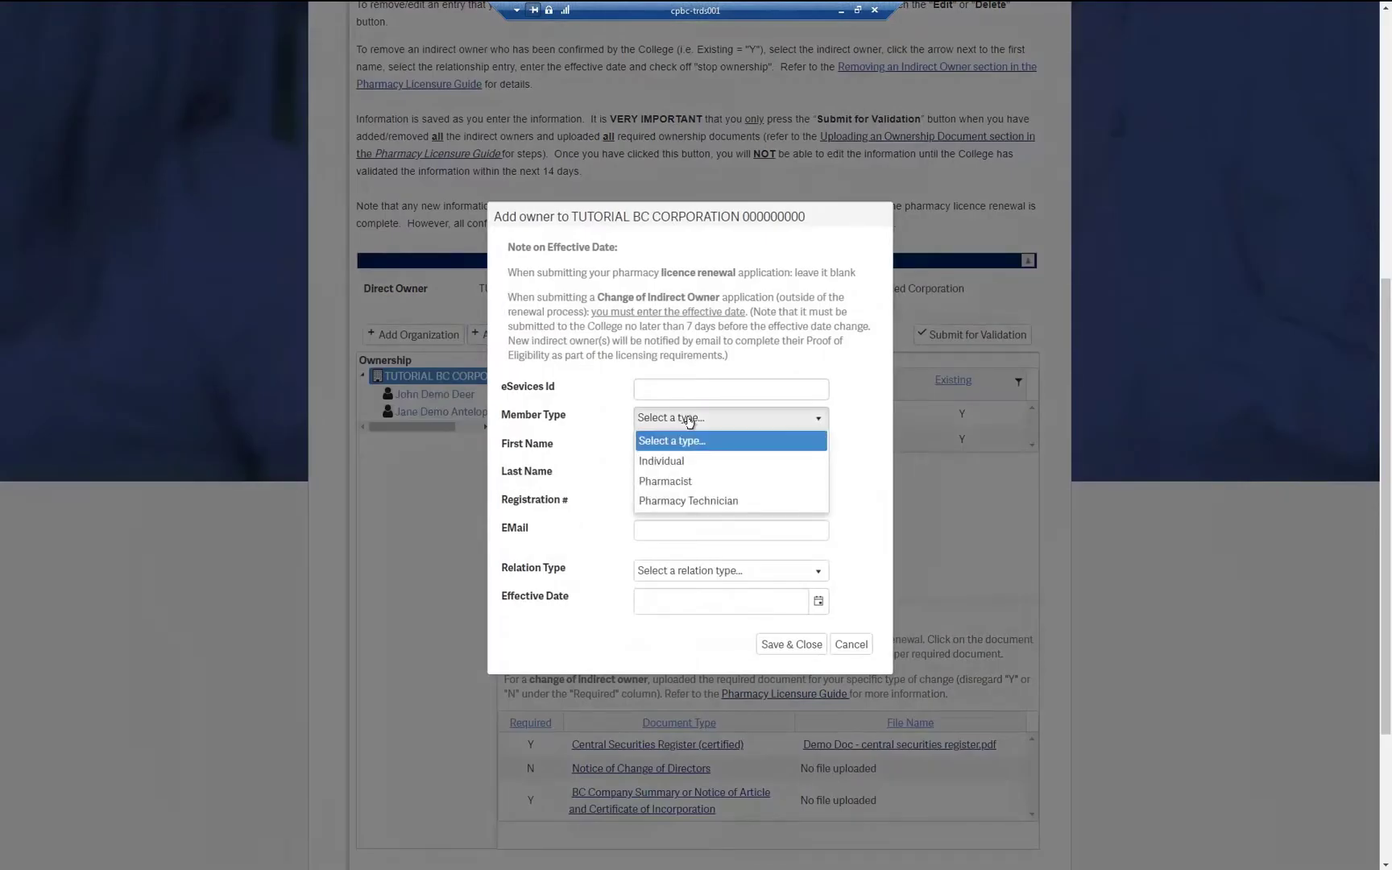
pyautogui.click(684, 461)
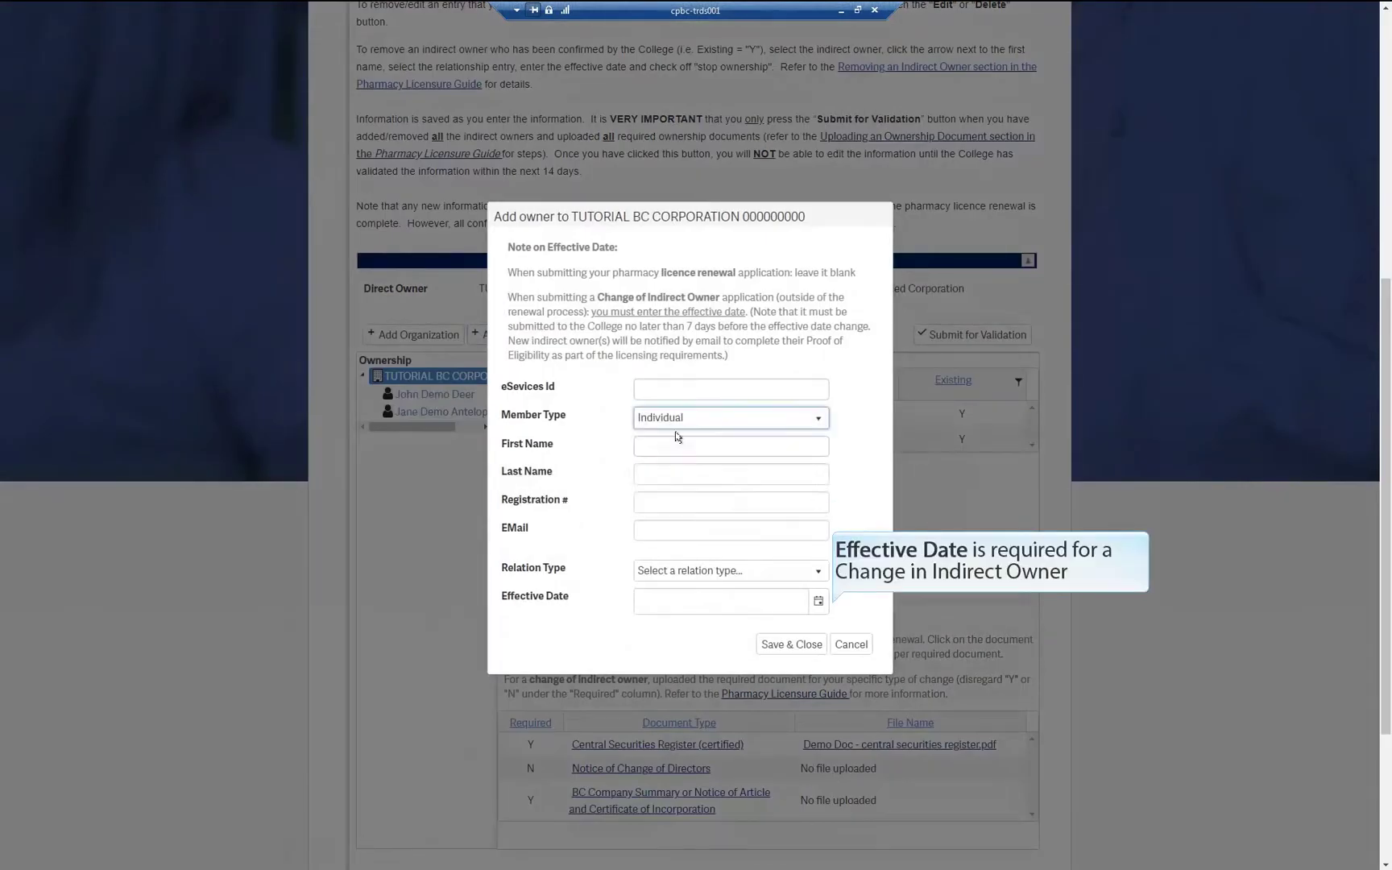
pyautogui.click(707, 574)
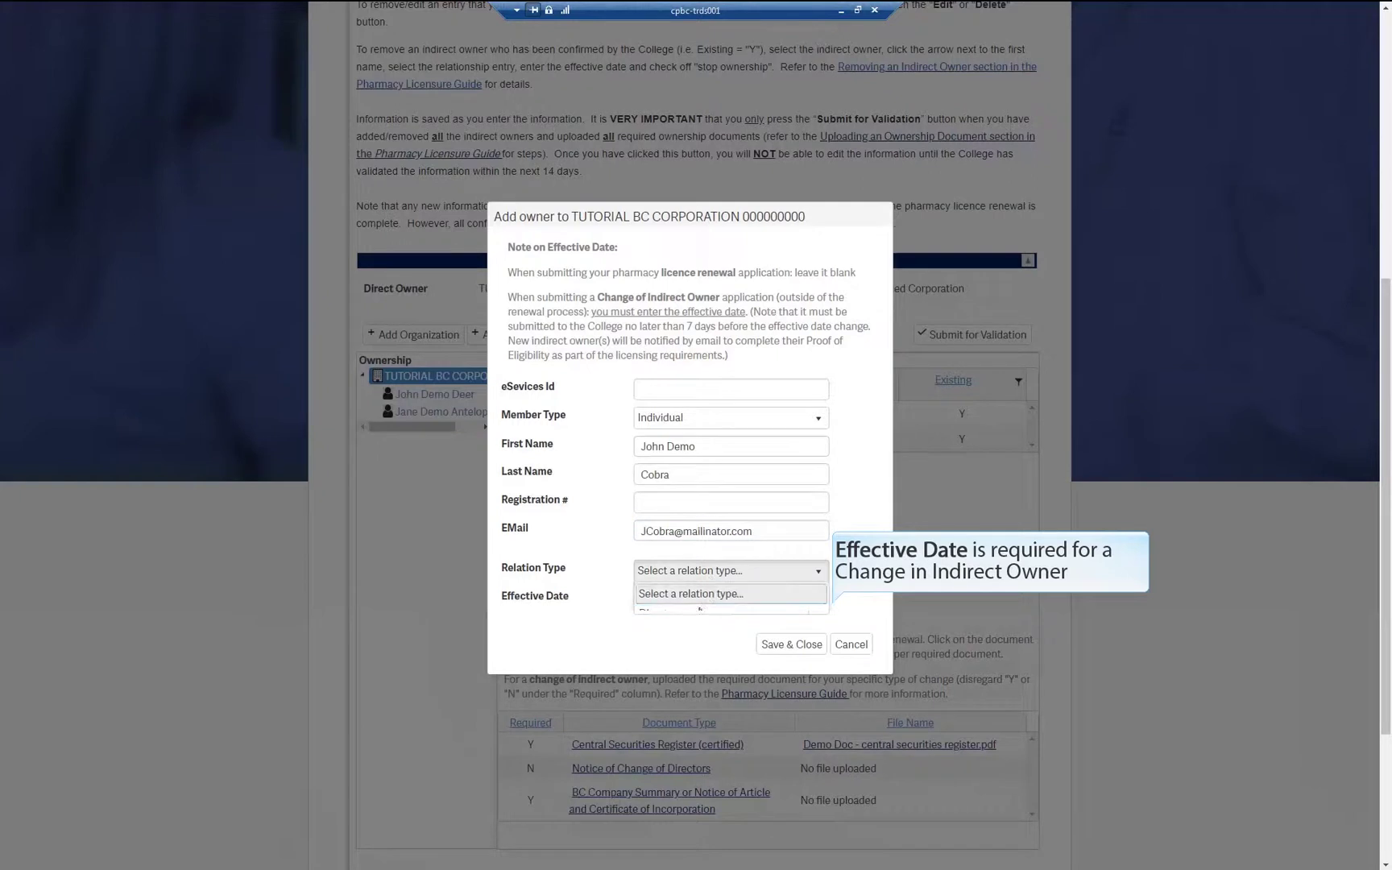
pyautogui.click(685, 629)
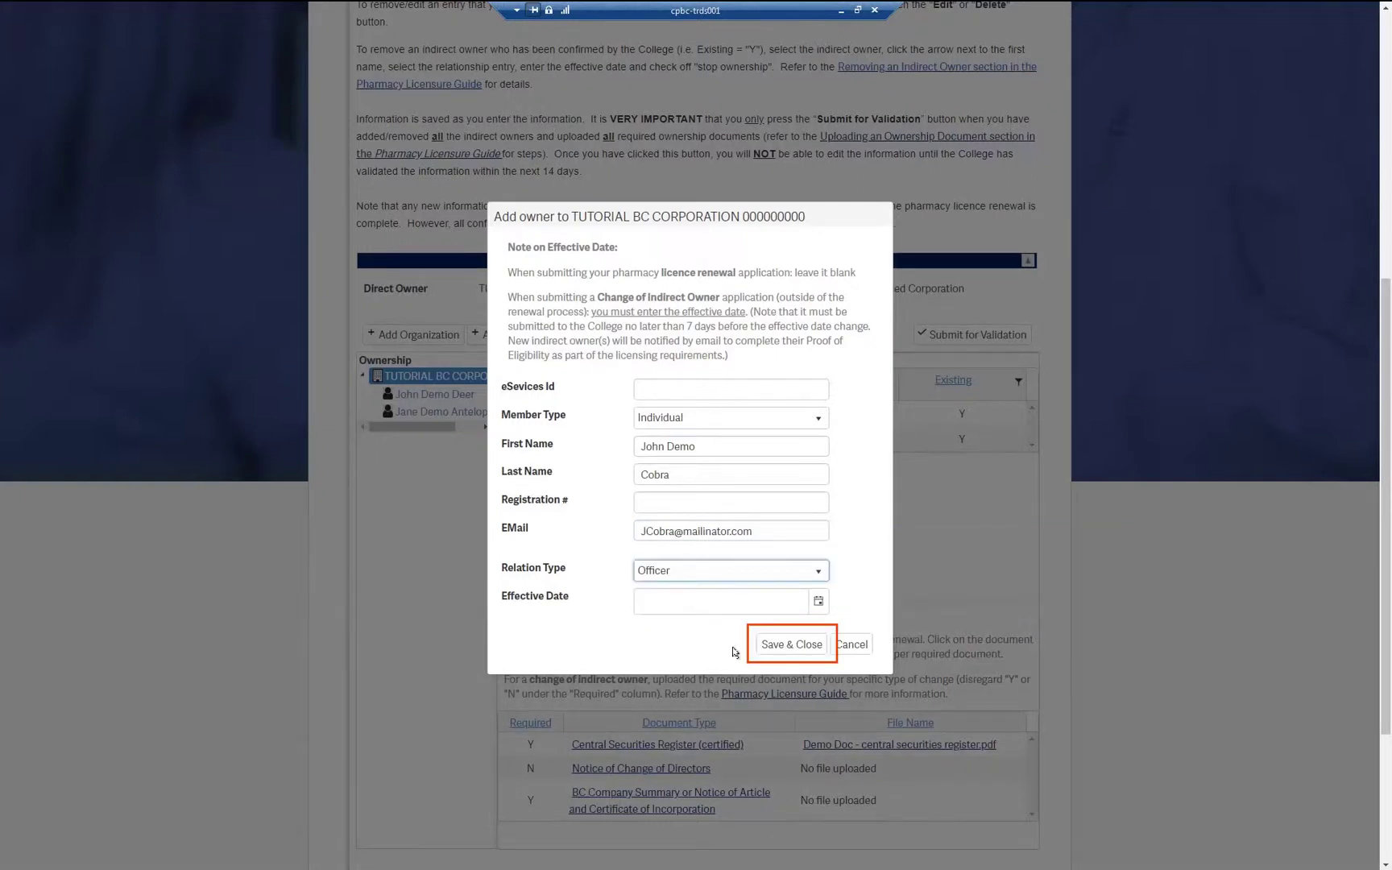
pyautogui.click(779, 645)
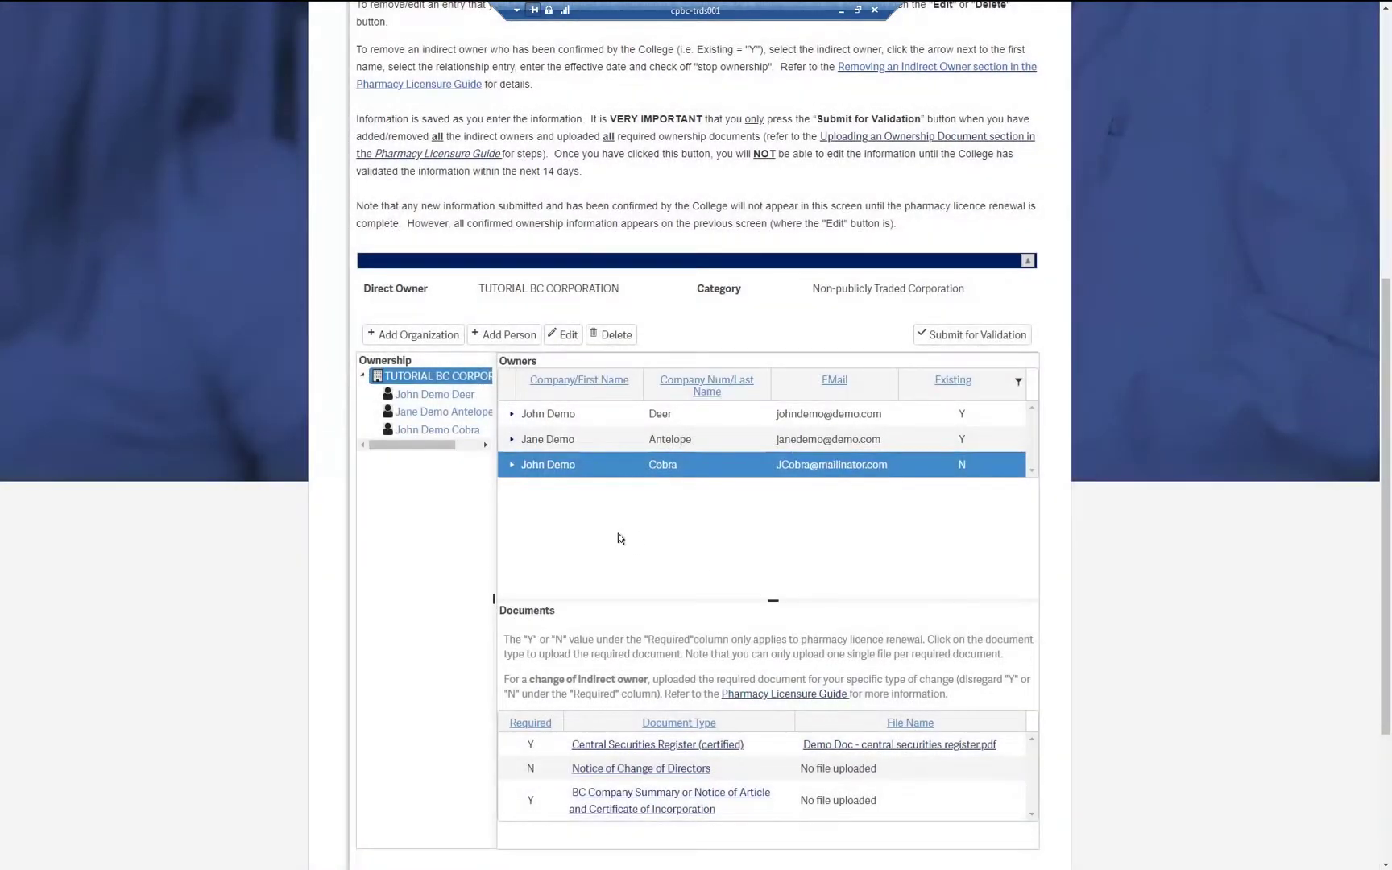
pyautogui.click(511, 468)
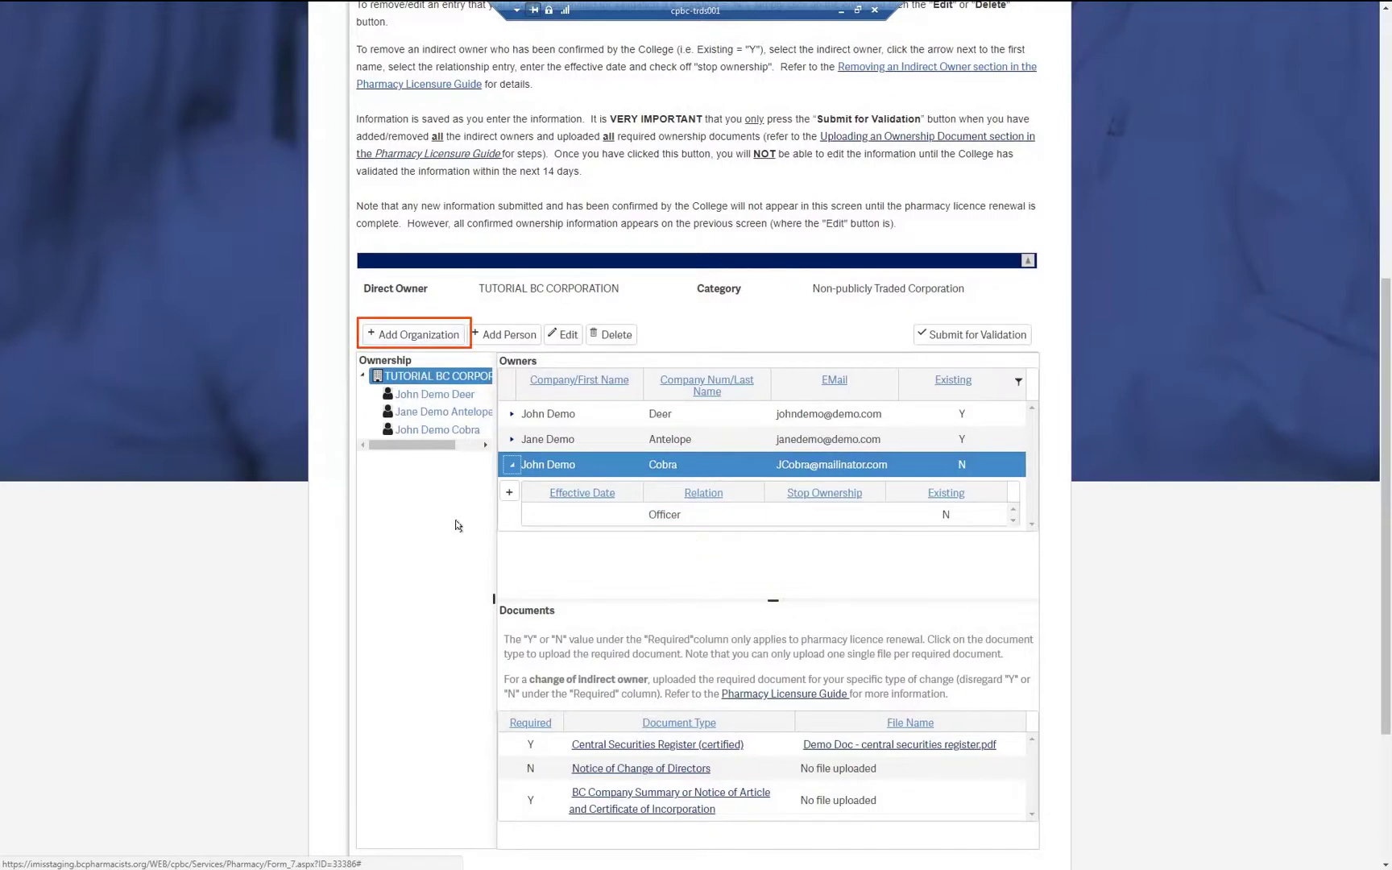
# - Add Demo Panda Corporation (BC Corporation, Non Publicly Traded, number 1234567) as a shareholder
pyautogui.click(419, 334)
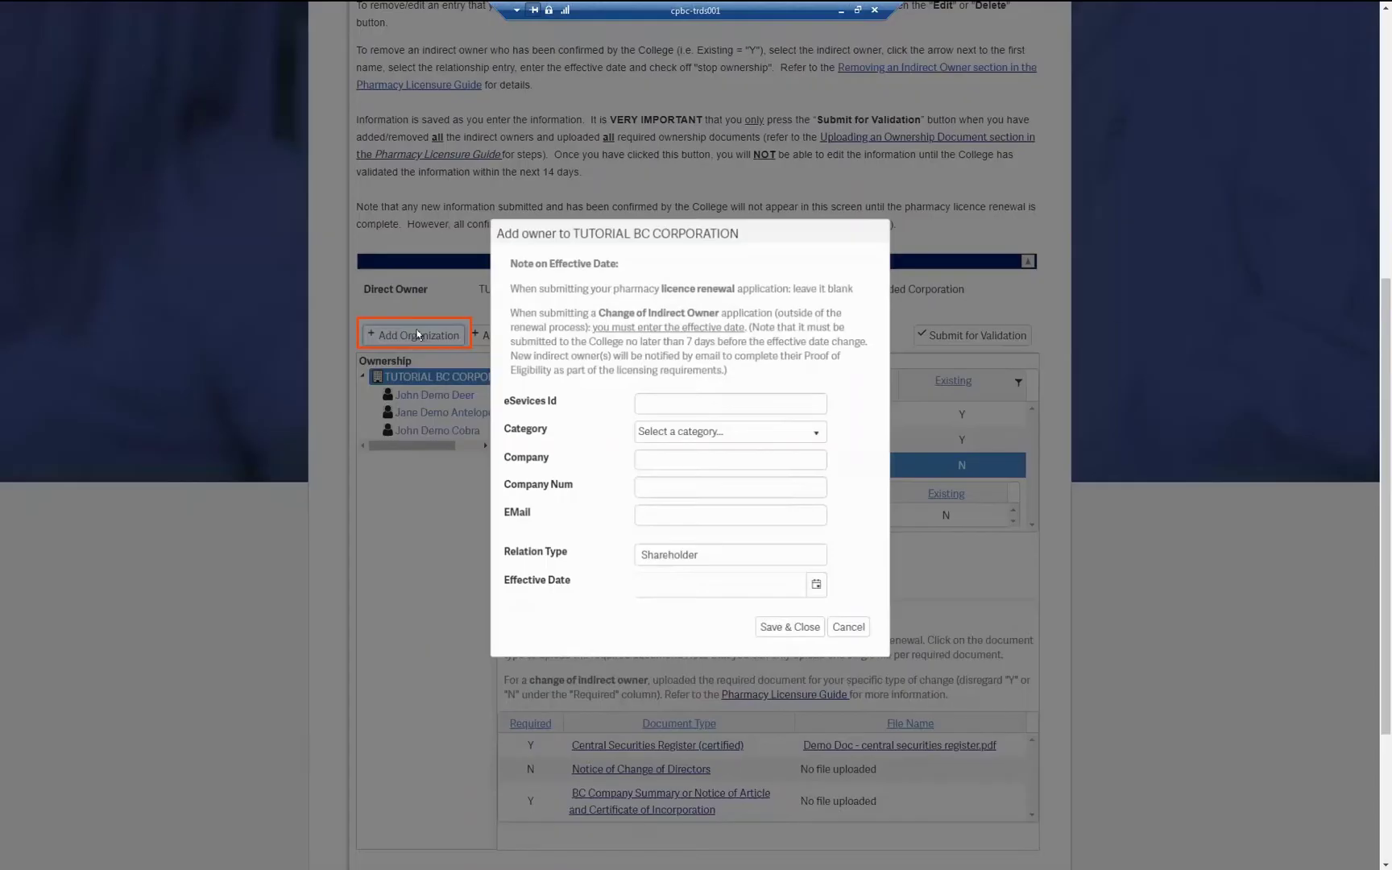
pyautogui.click(665, 433)
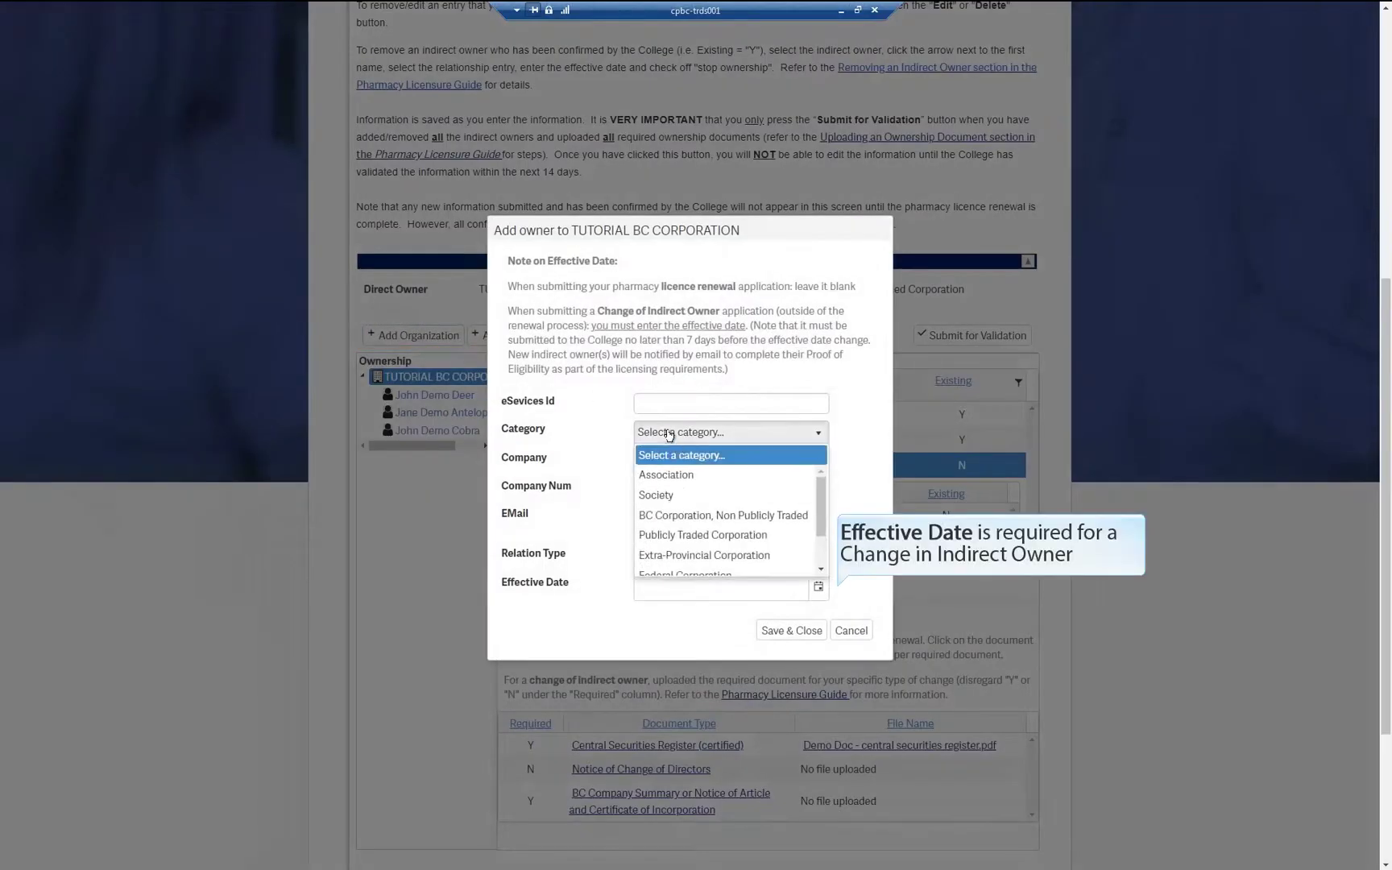
pyautogui.click(698, 515)
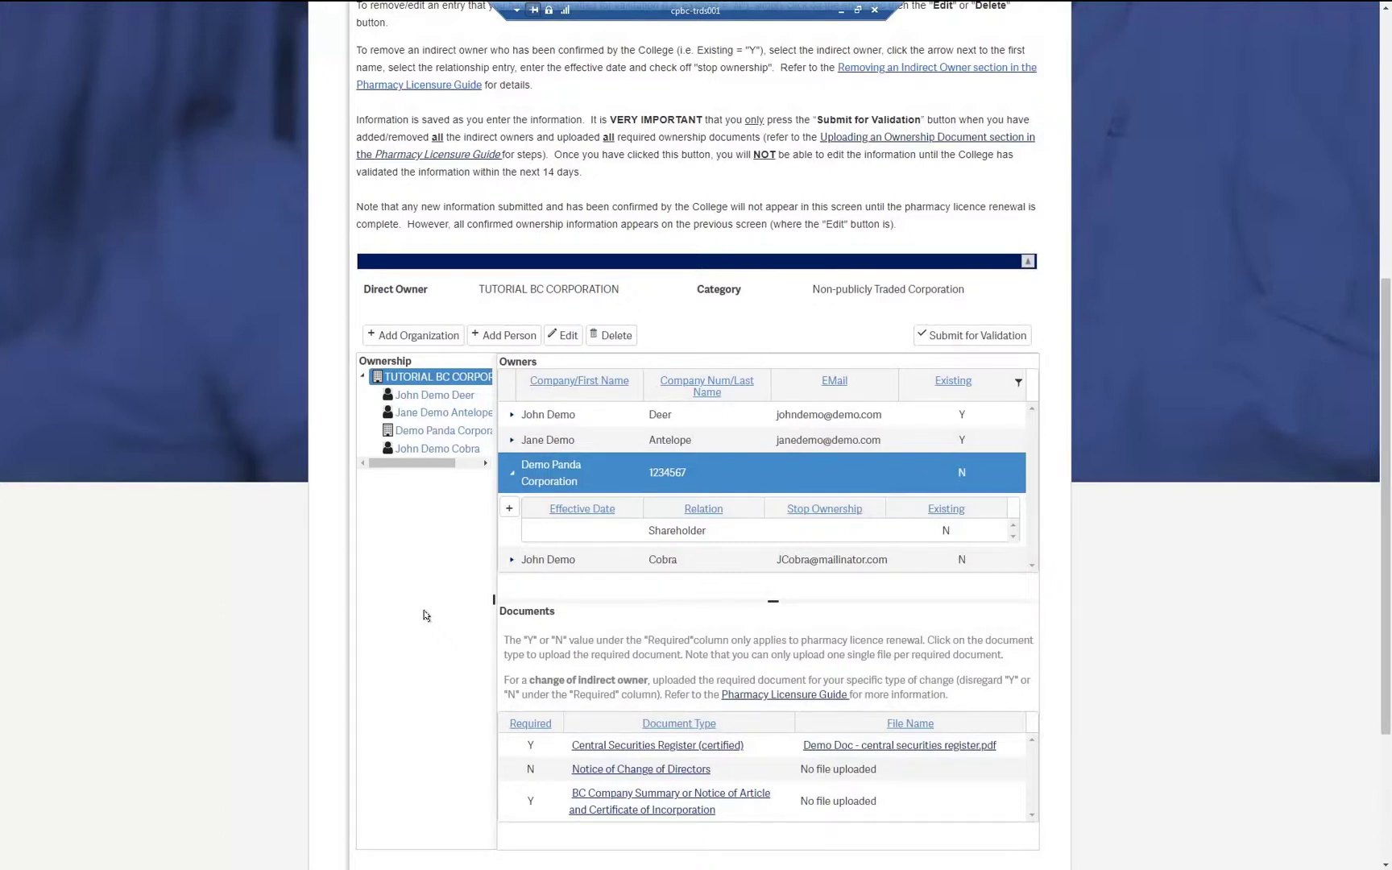
pyautogui.click(427, 432)
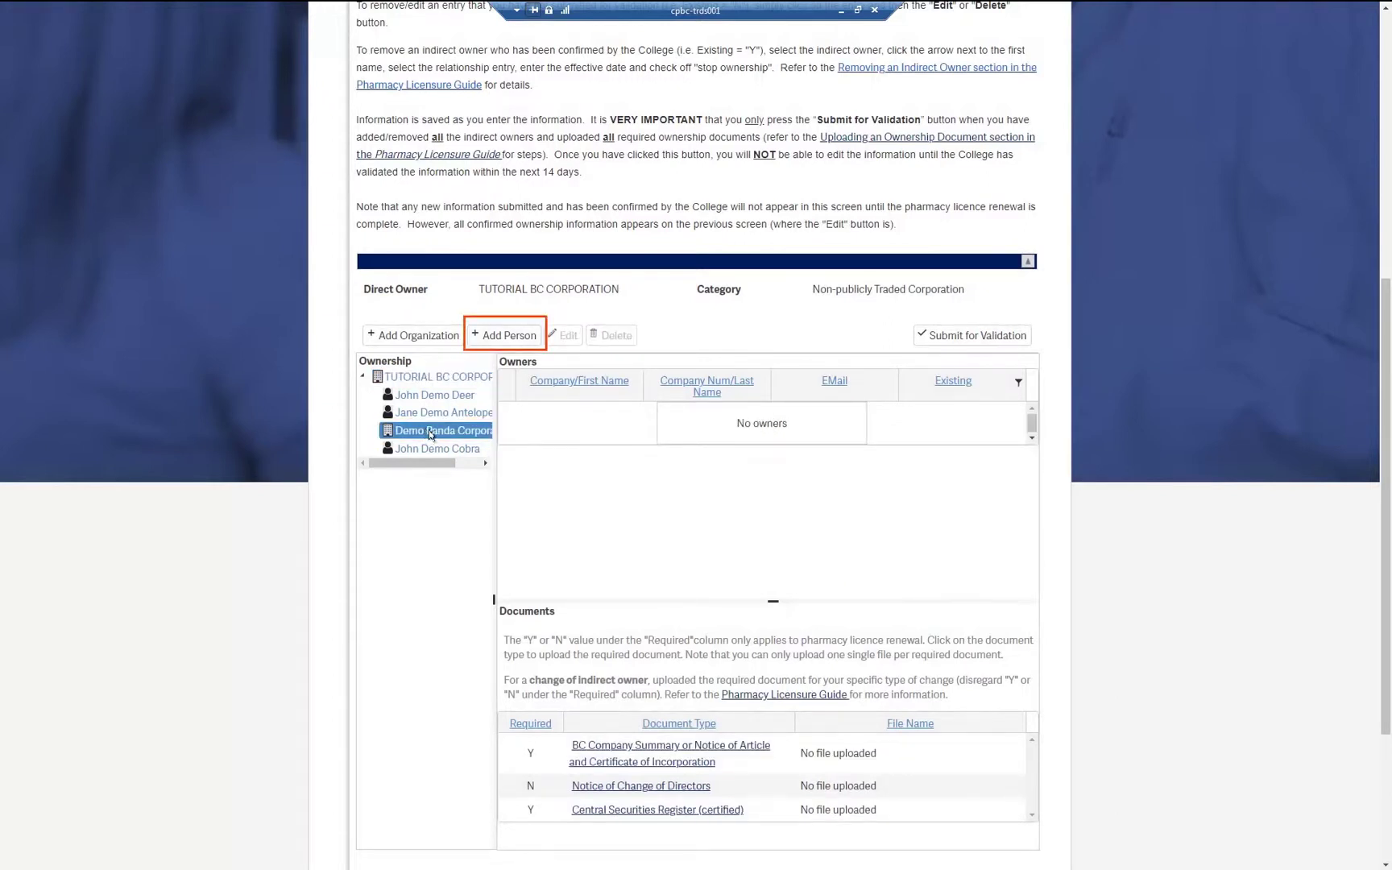
# - Add an Individual owner with the Director relation under Demo Panda Corporation
pyautogui.click(512, 334)
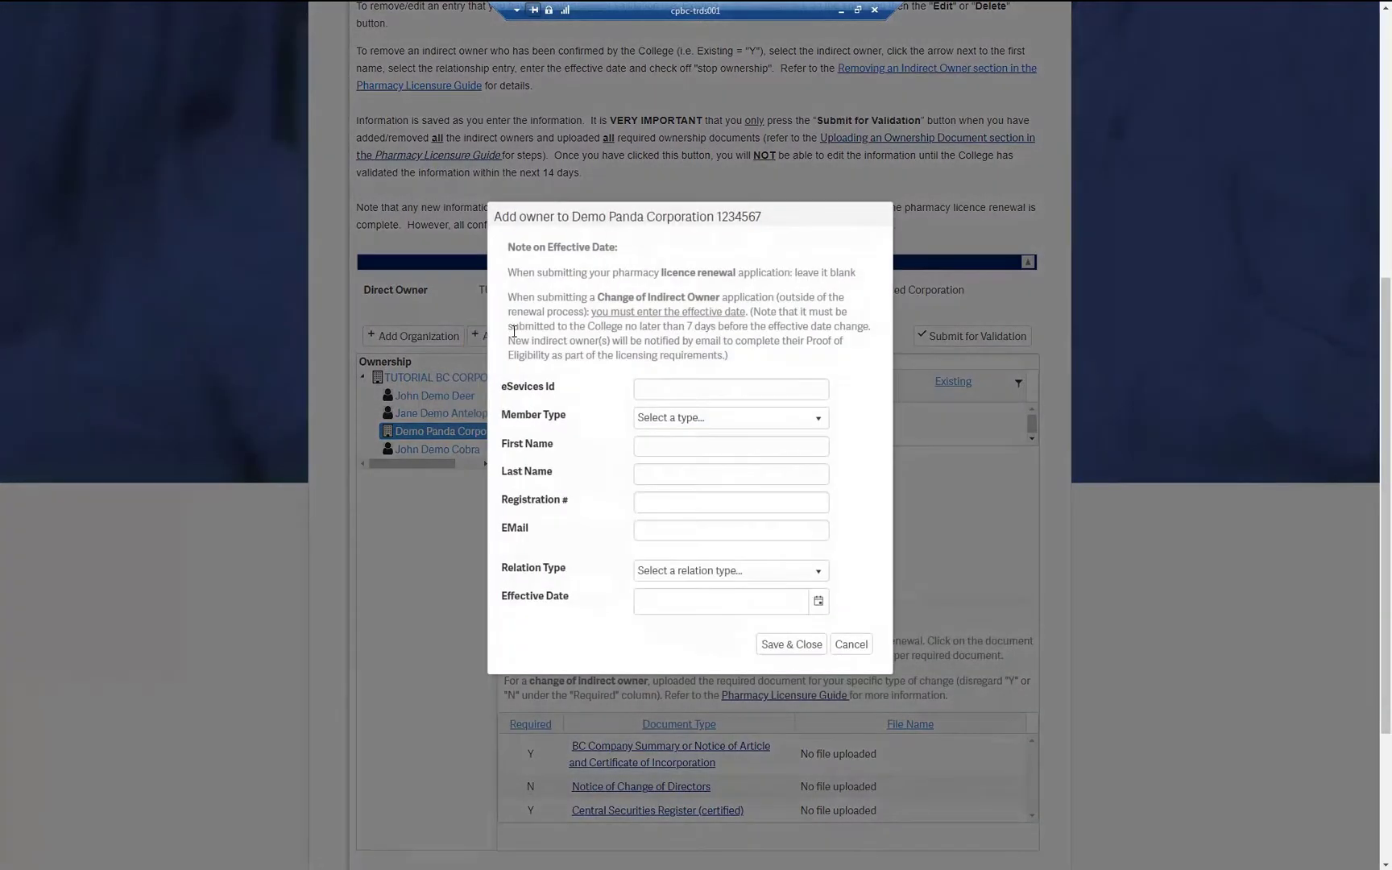
pyautogui.click(688, 418)
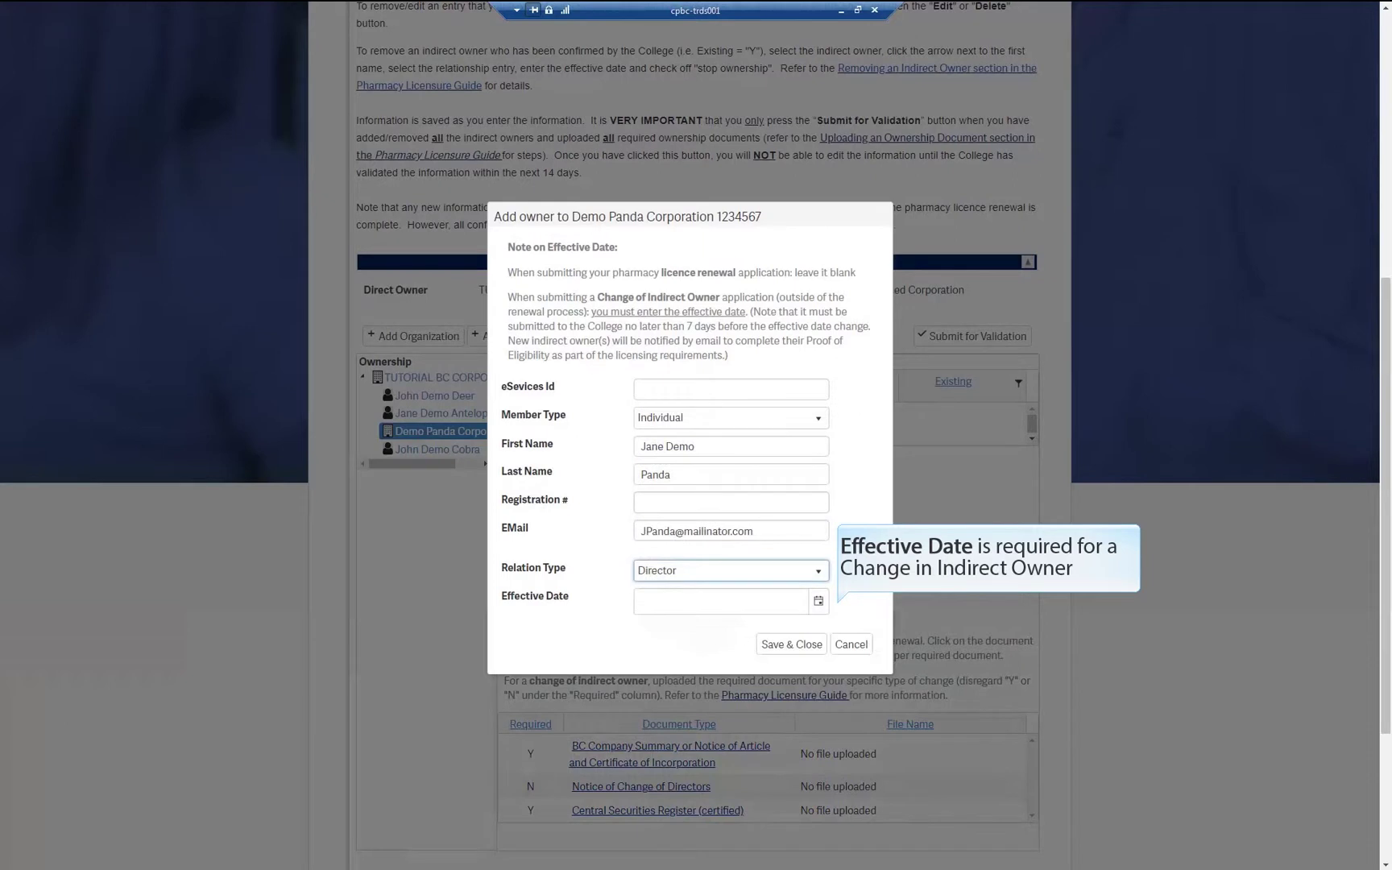
pyautogui.click(793, 643)
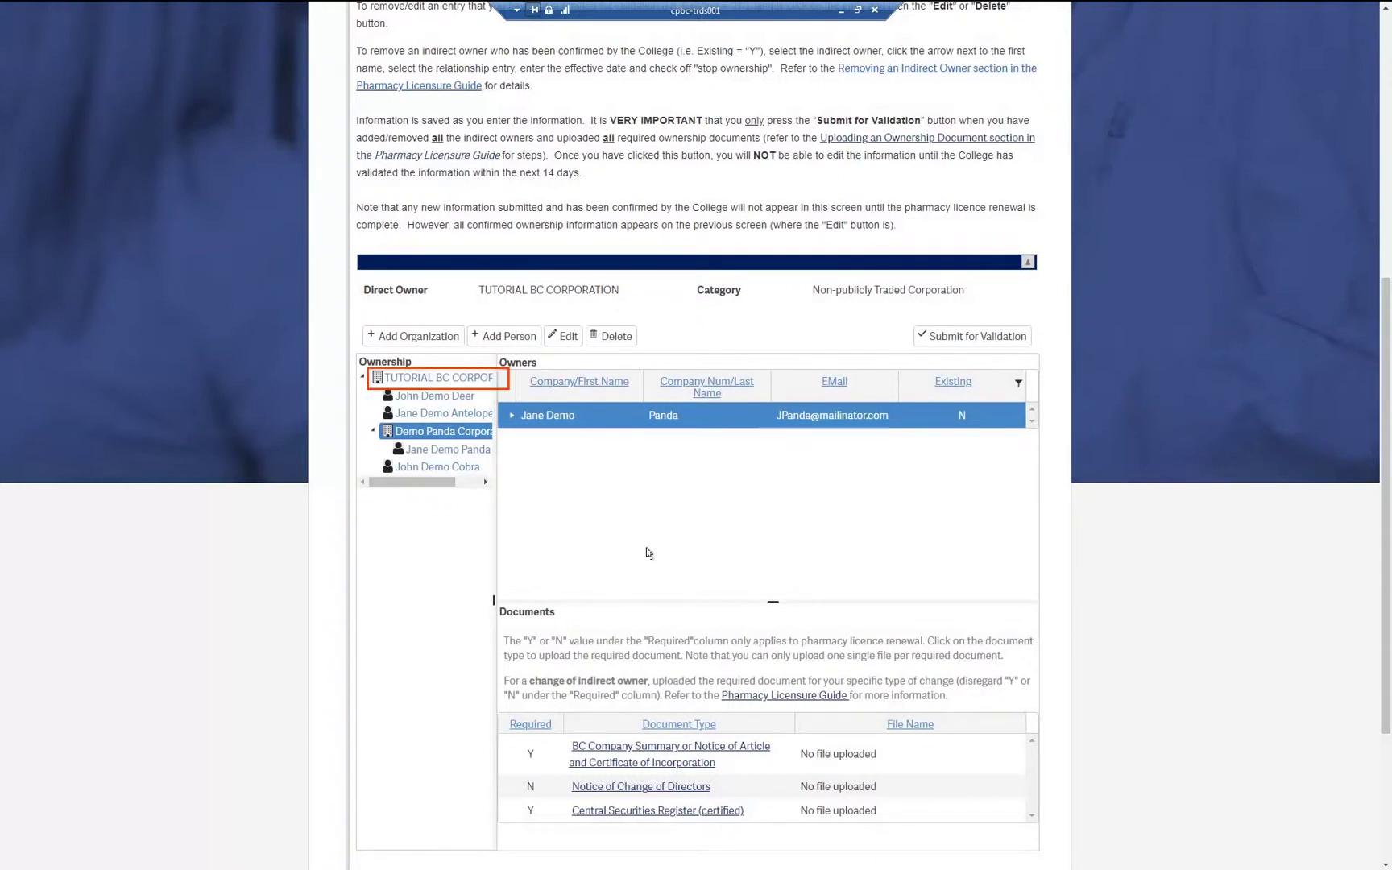
# - Give the first listed owner of TUTORIAL BC CORPORATION an additional Shareholder relation
pyautogui.click(467, 379)
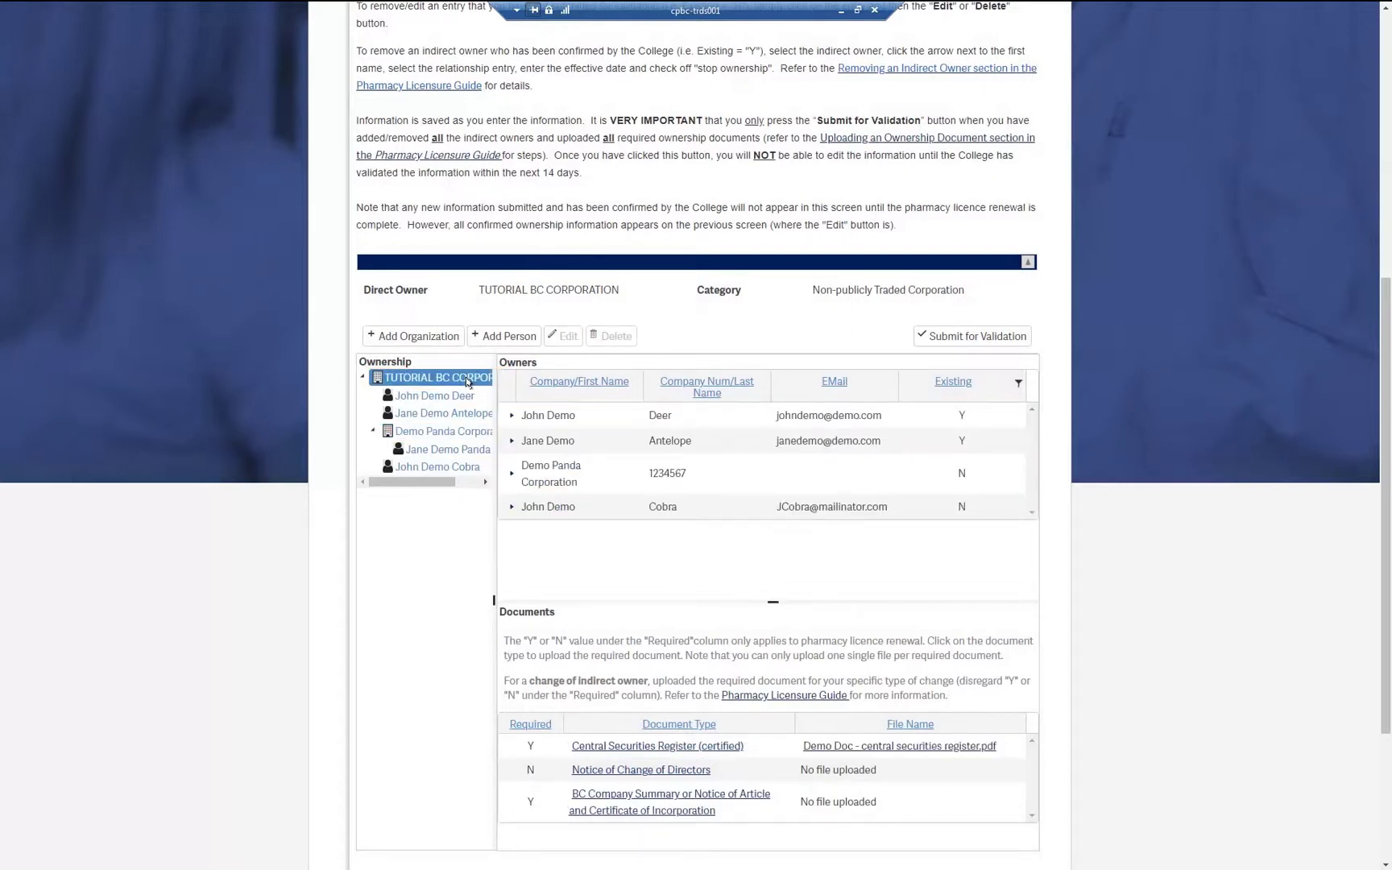
pyautogui.click(509, 416)
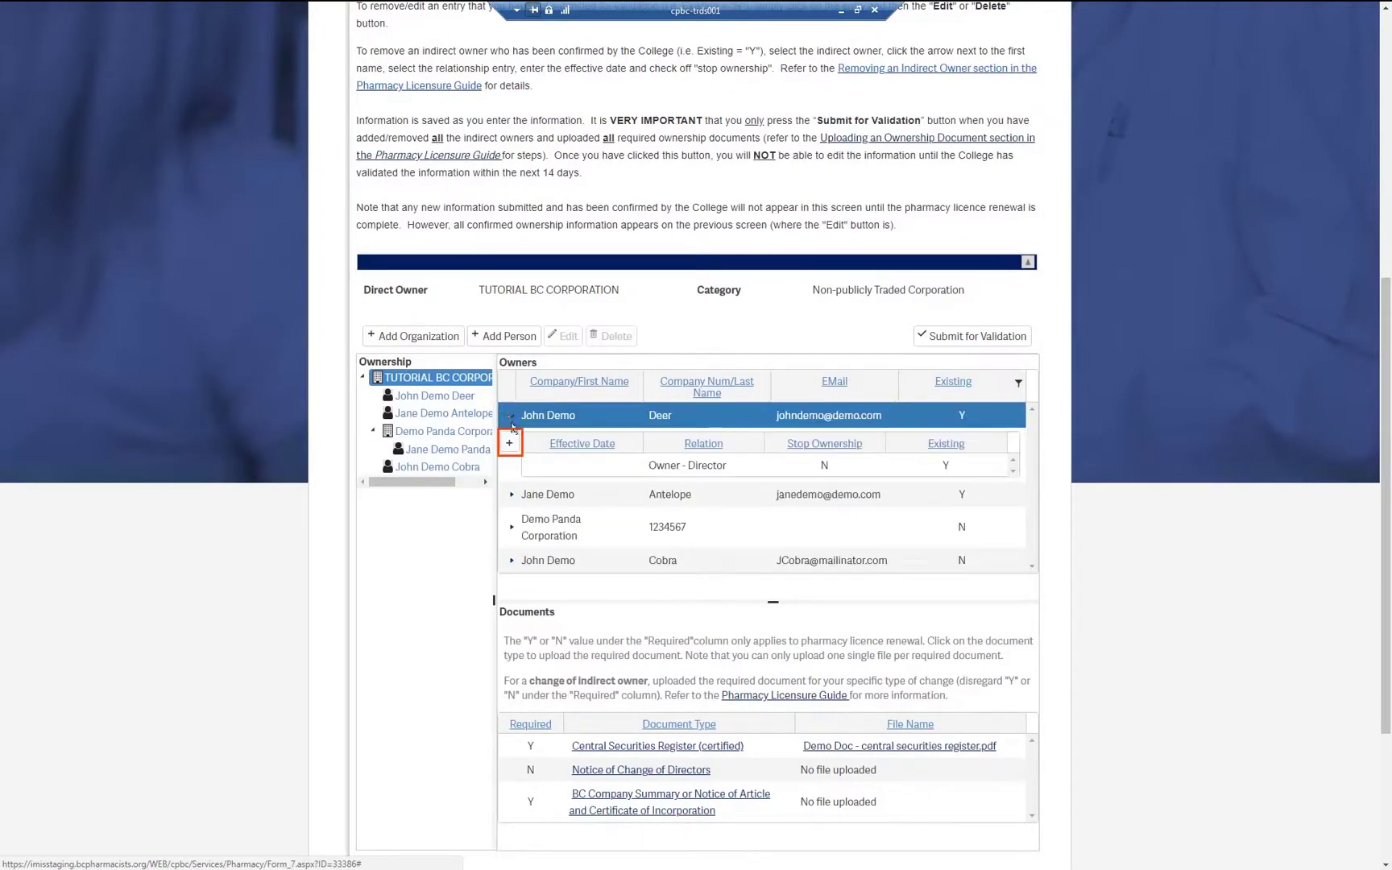
pyautogui.click(509, 443)
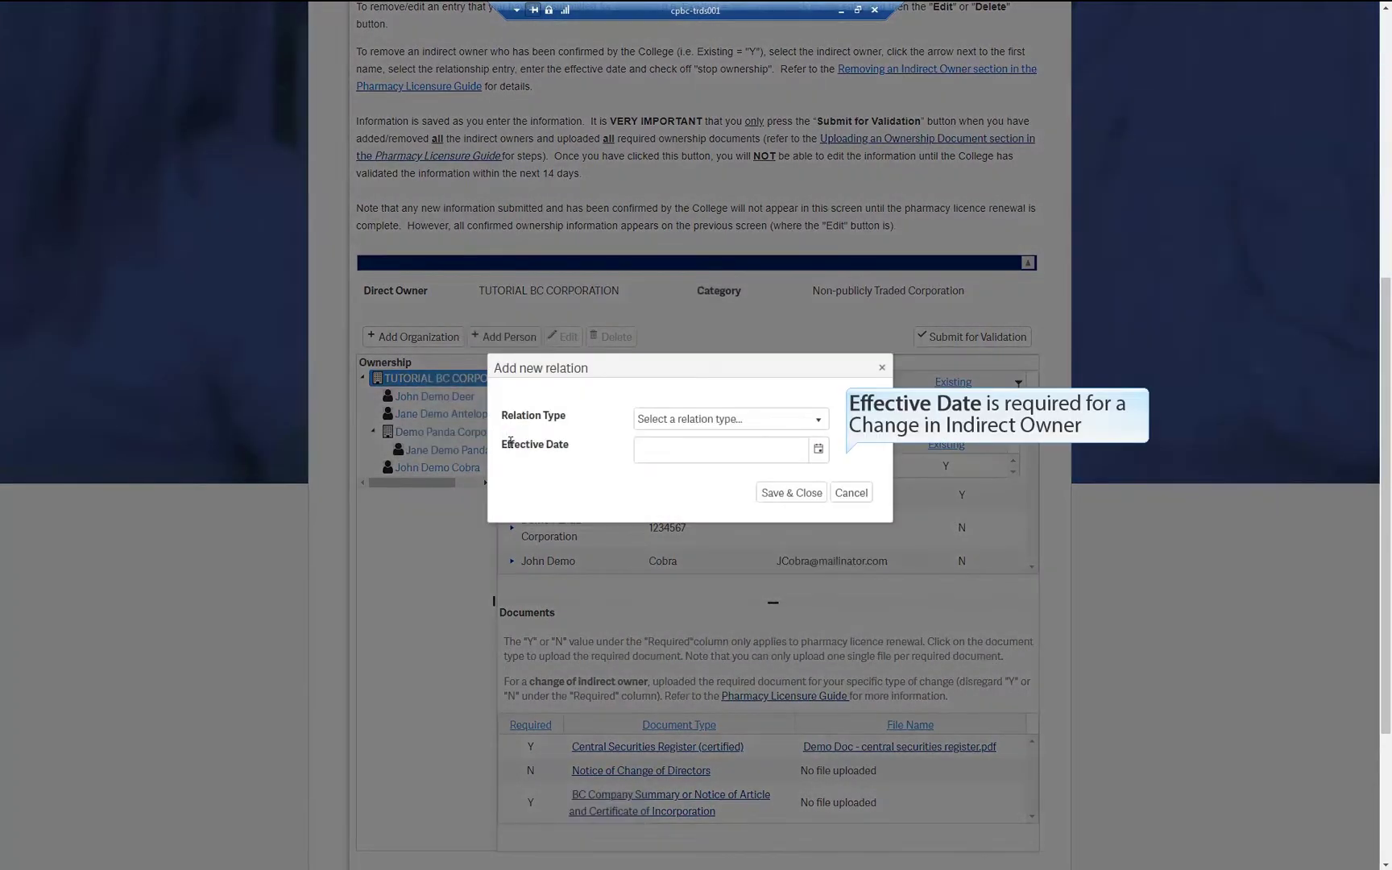
pyautogui.click(745, 419)
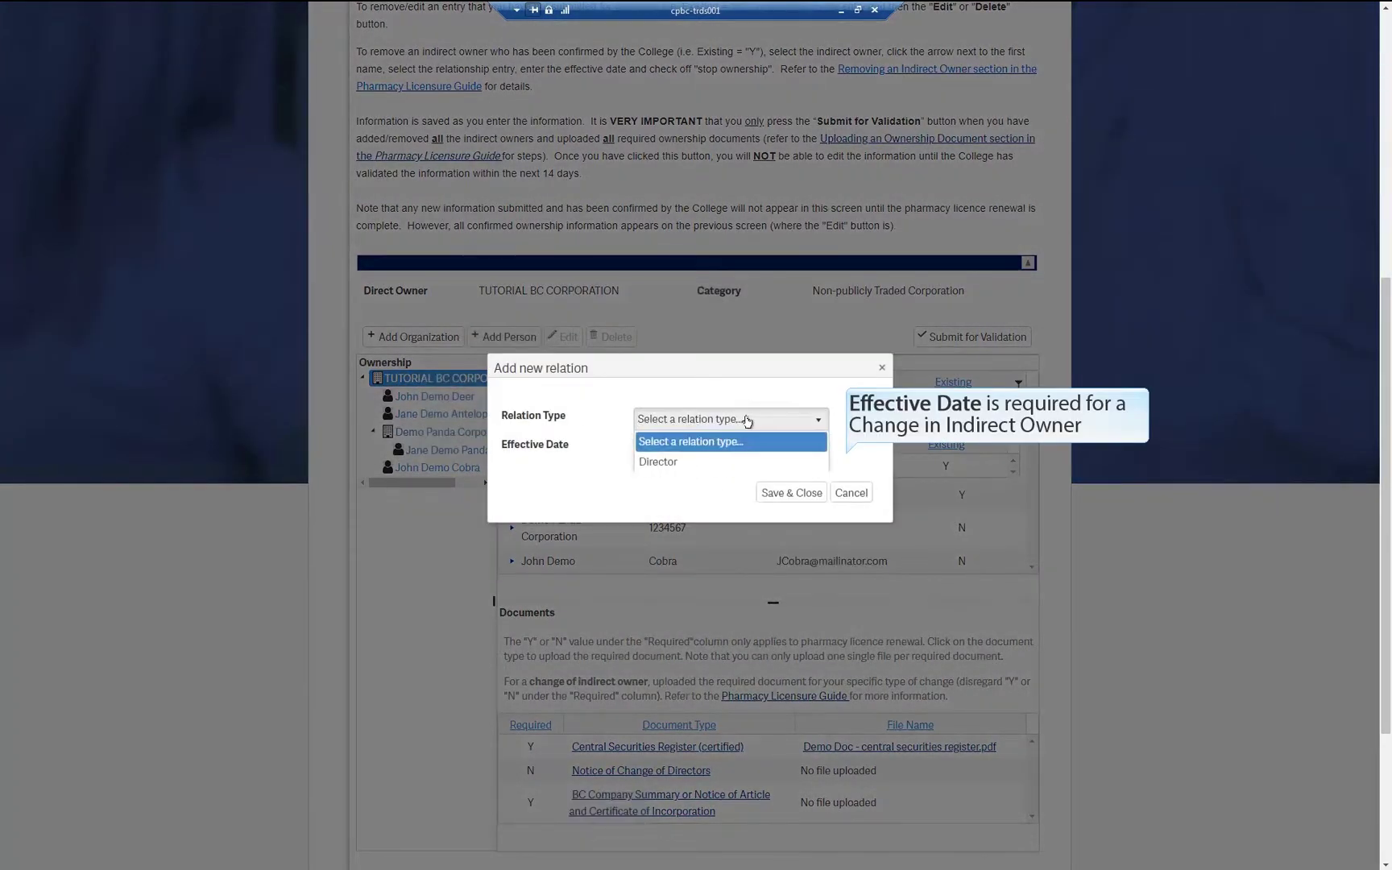
pyautogui.click(735, 480)
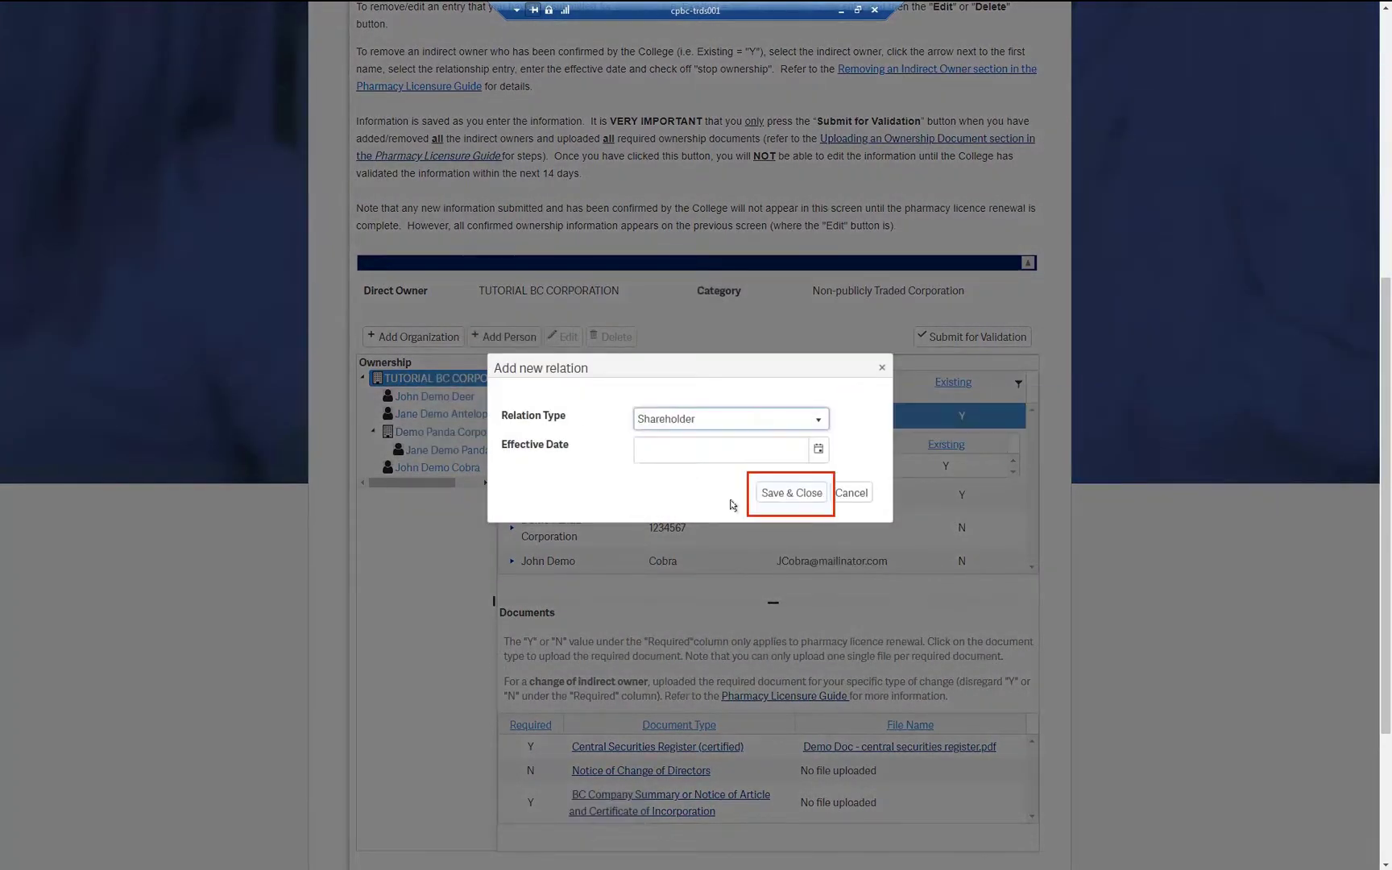
pyautogui.click(791, 493)
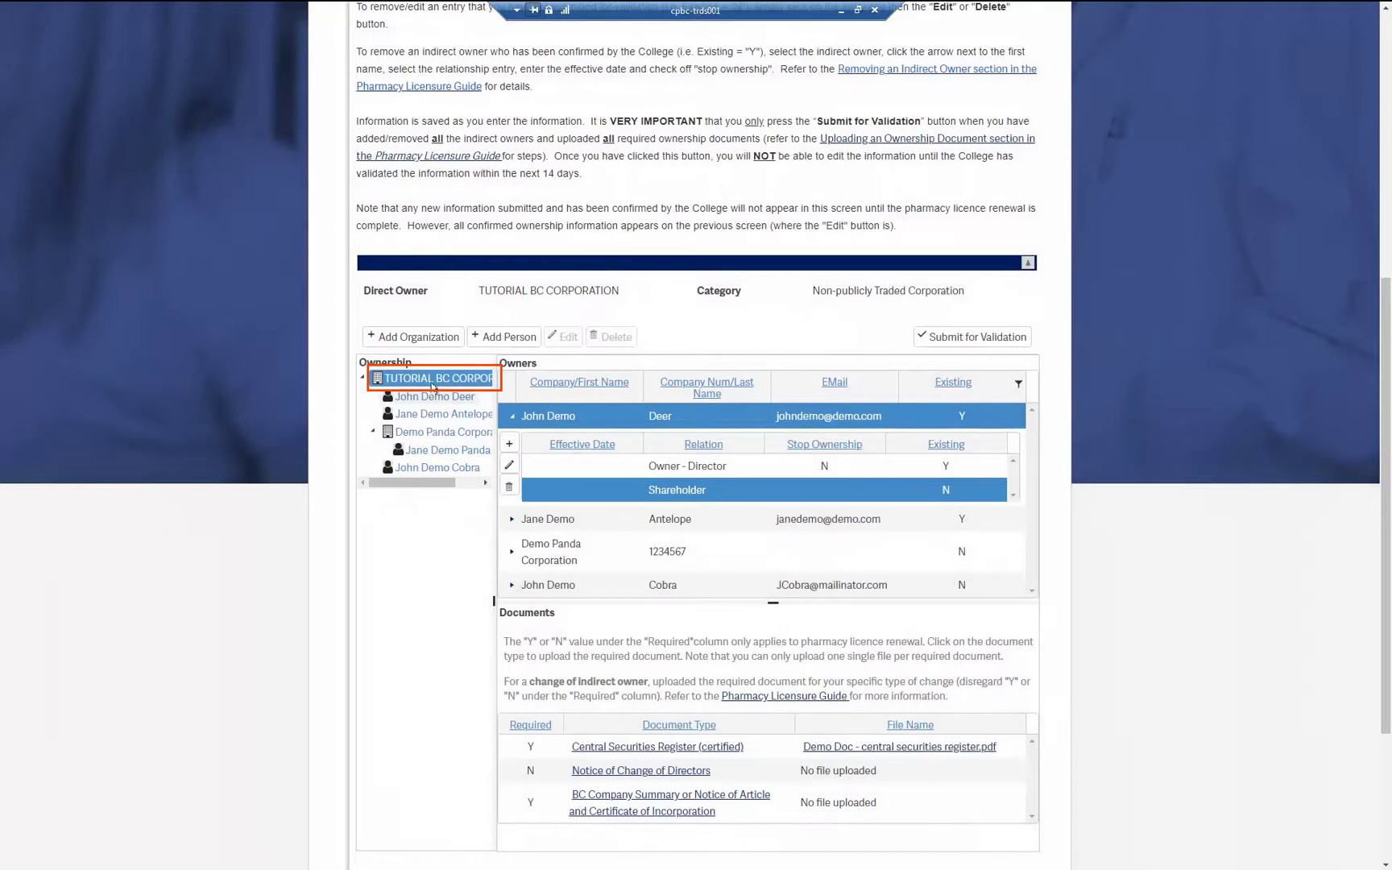
pyautogui.click(512, 415)
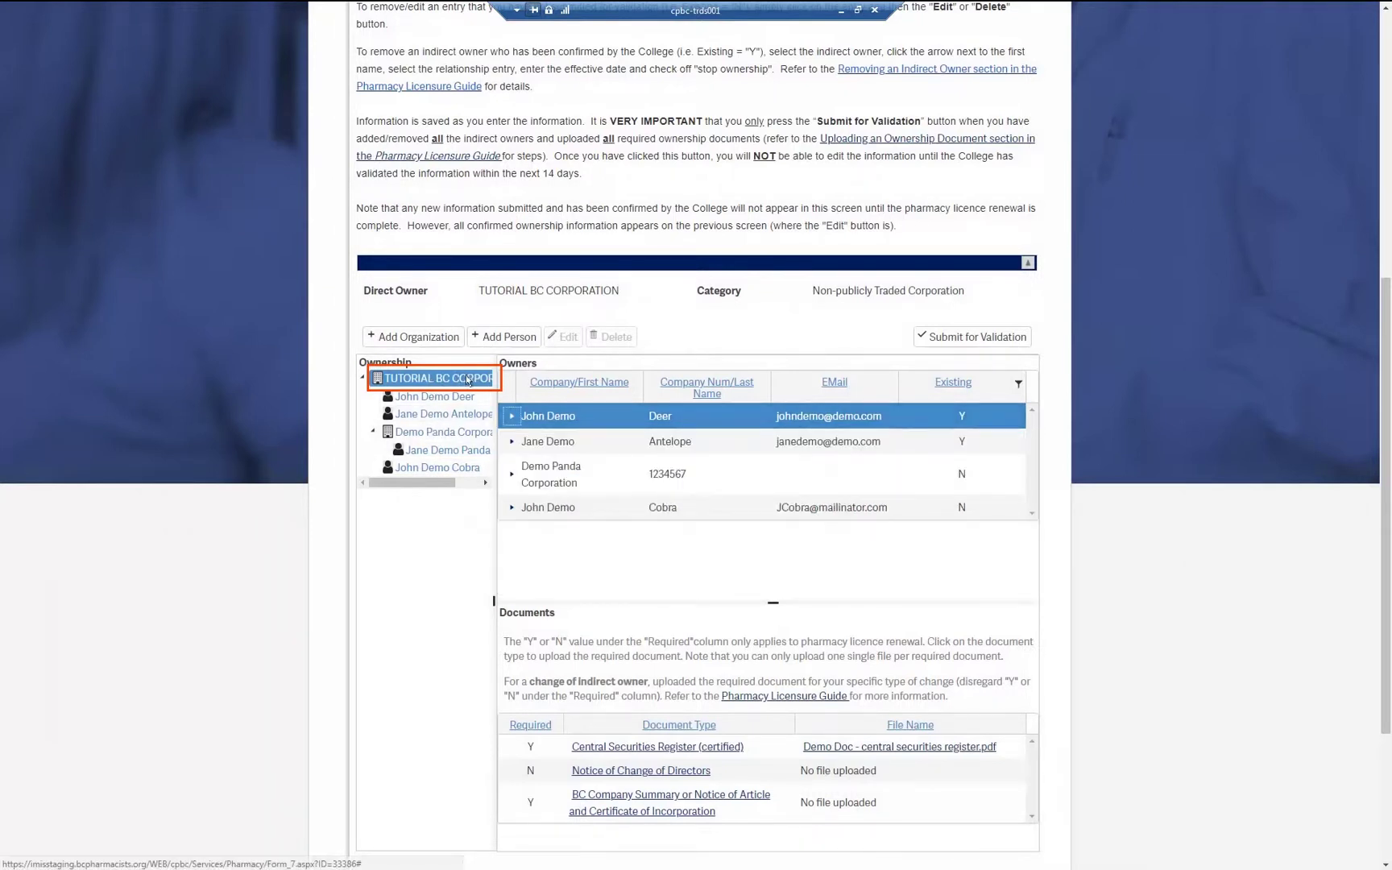
# - Stop the second owner's Owner - Officer relation, effective 30 Apr 2018
pyautogui.click(510, 442)
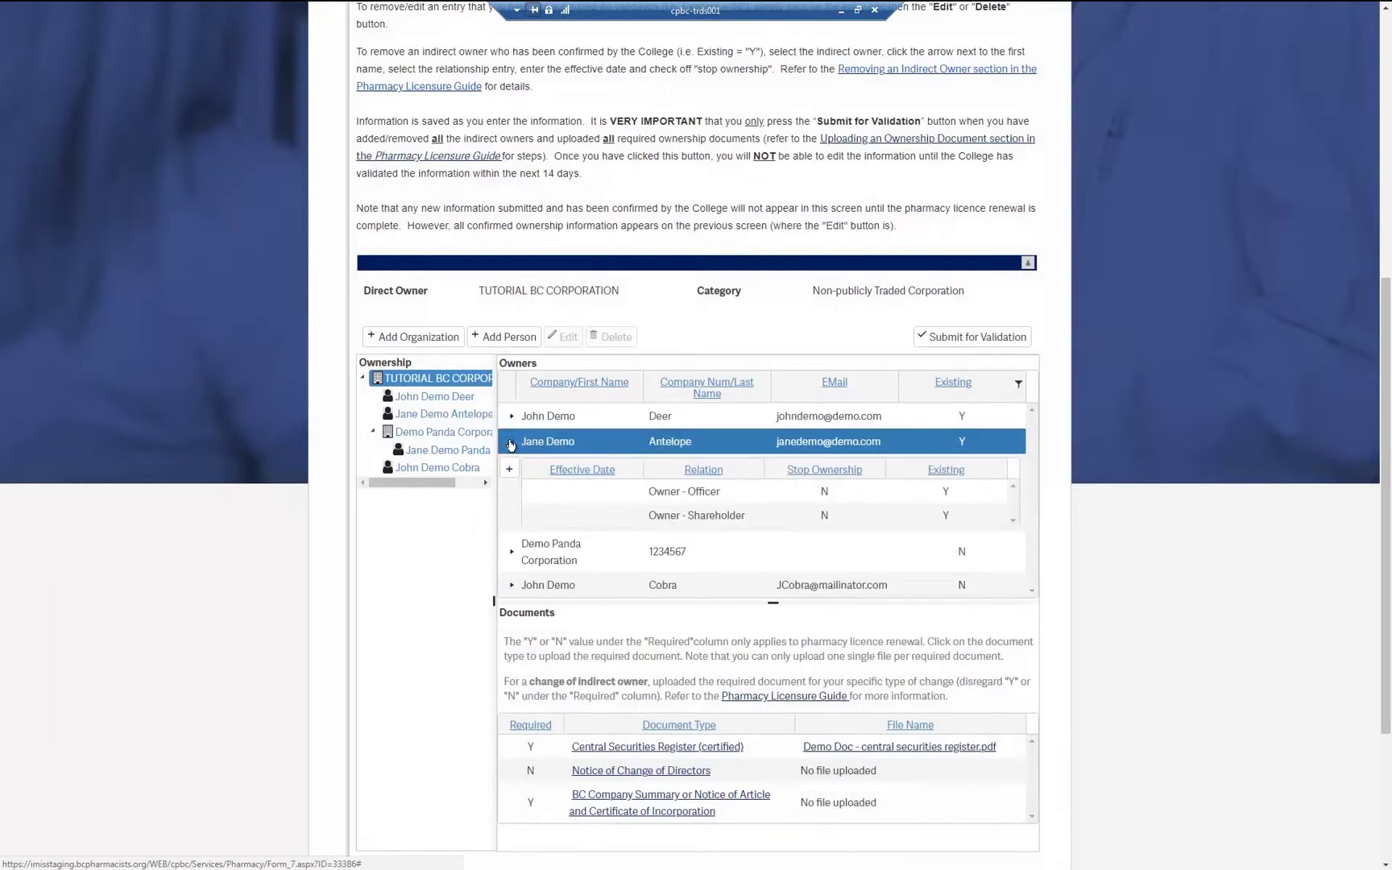
pyautogui.click(574, 492)
pyautogui.click(509, 490)
pyautogui.click(509, 491)
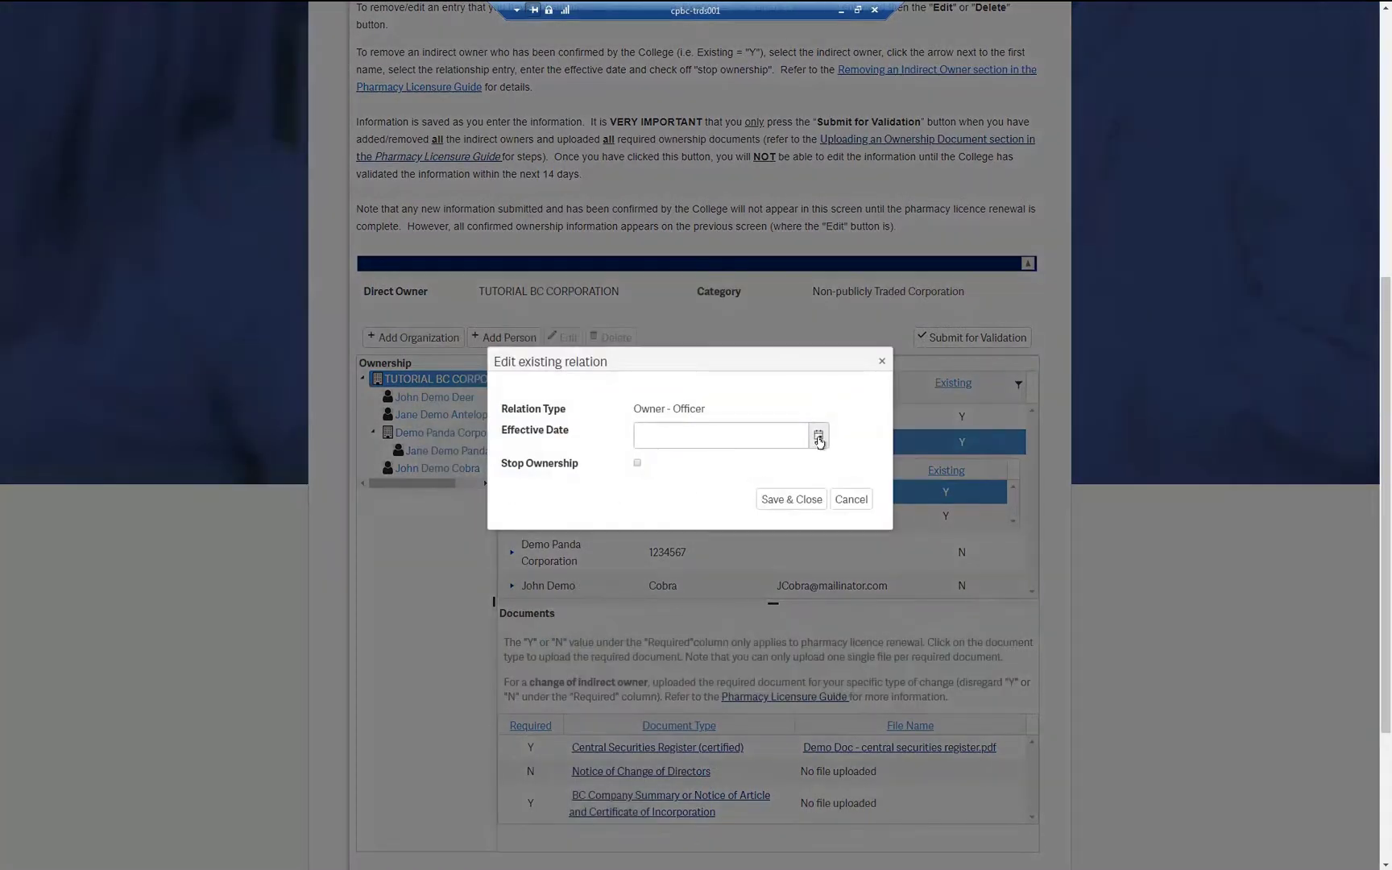
pyautogui.click(818, 437)
pyautogui.click(675, 612)
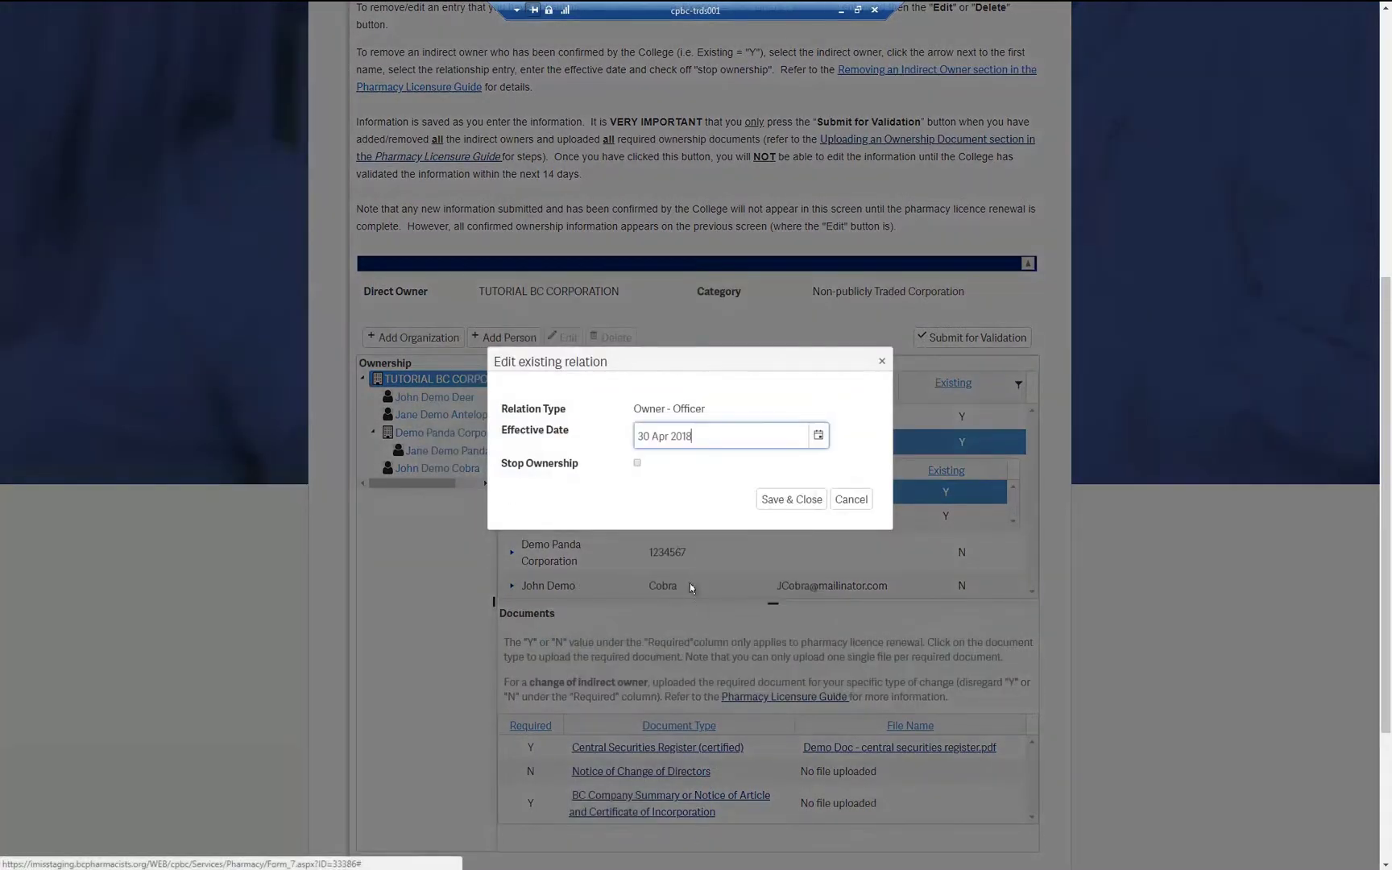
pyautogui.click(637, 463)
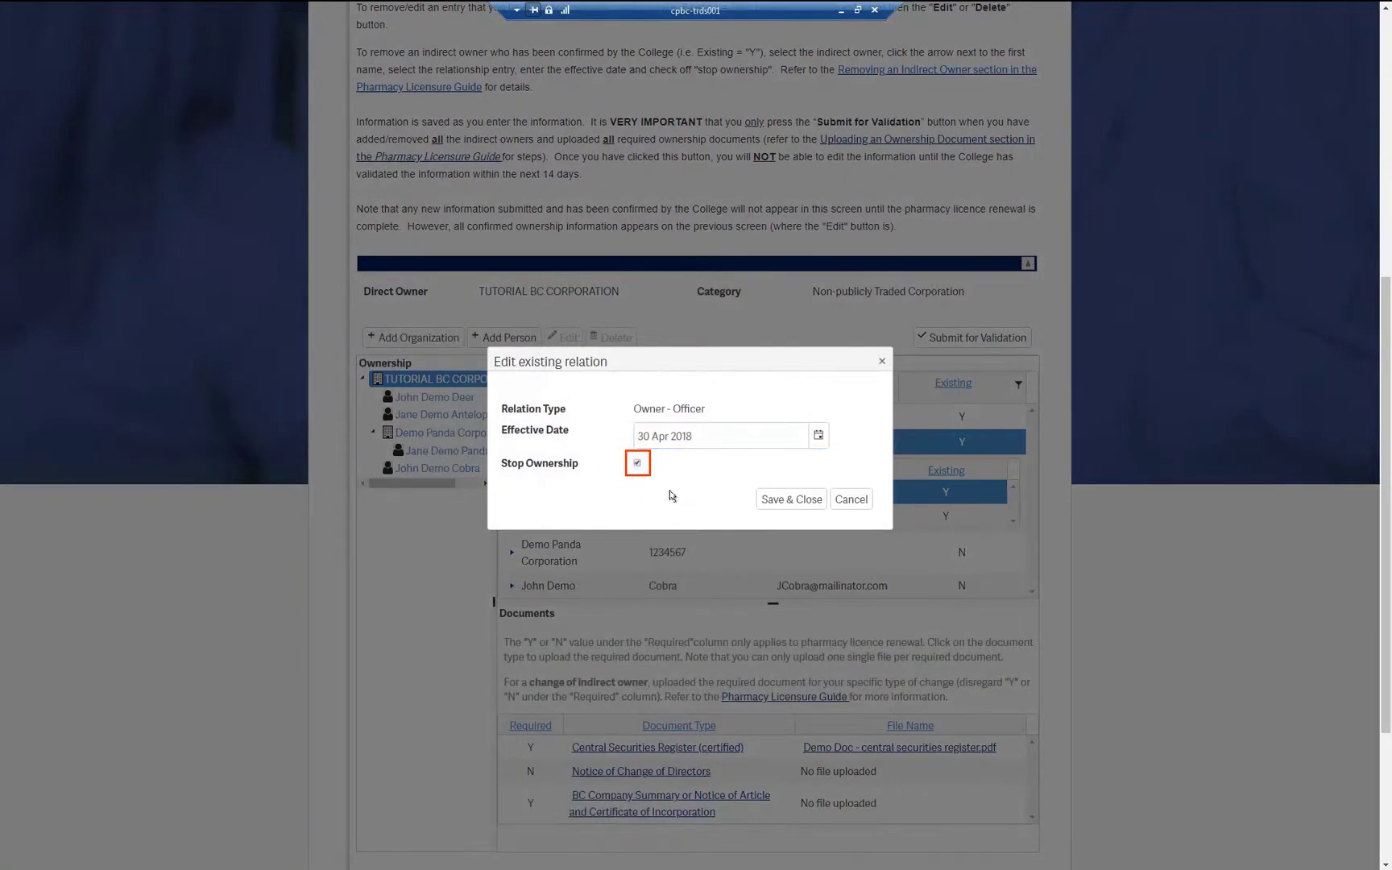
pyautogui.click(772, 501)
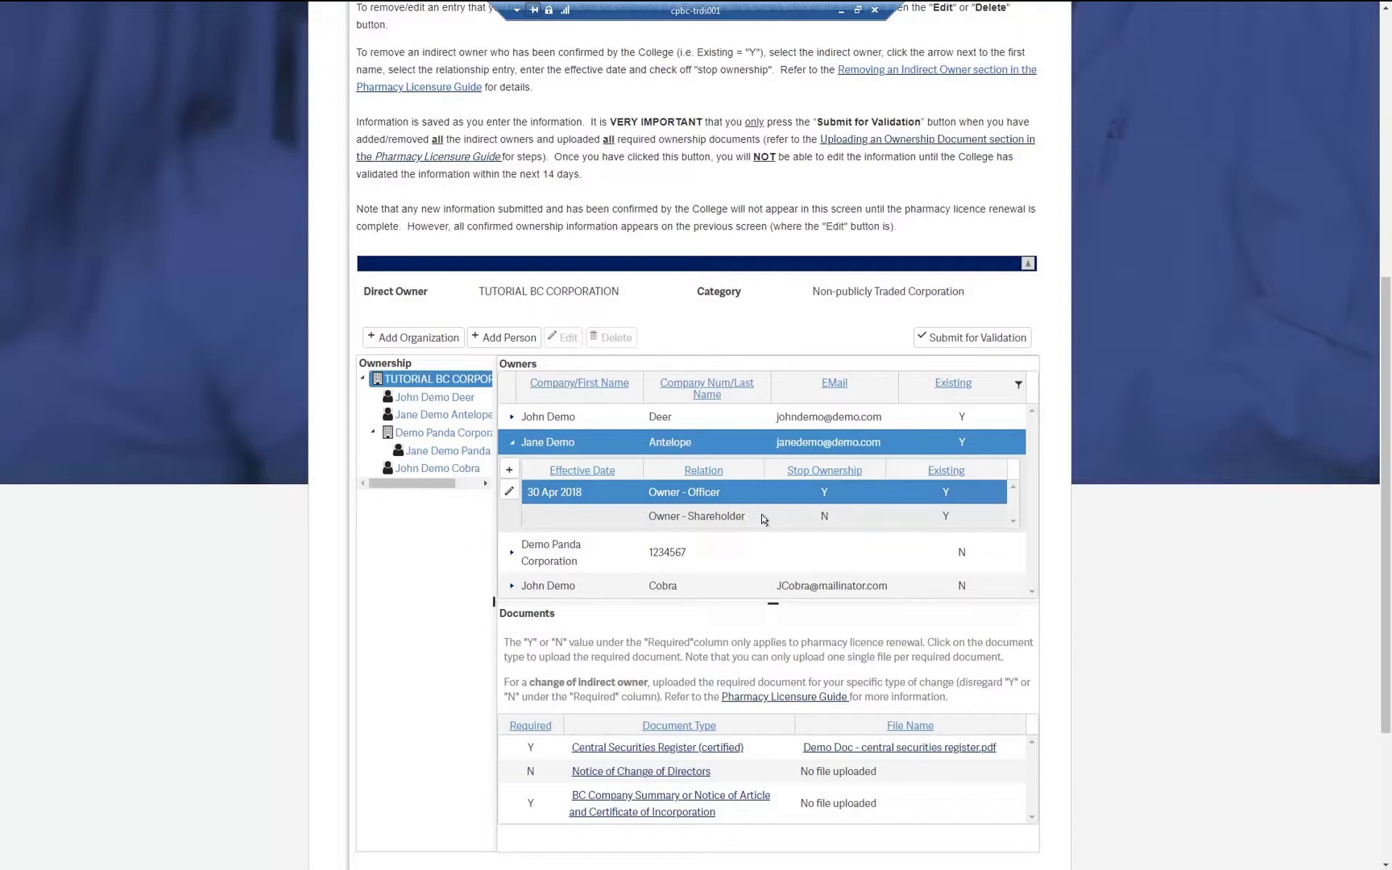
# - Stop the second owner's Owner - Shareholder relation with the same 30 Apr 2018 effective date
pyautogui.click(764, 519)
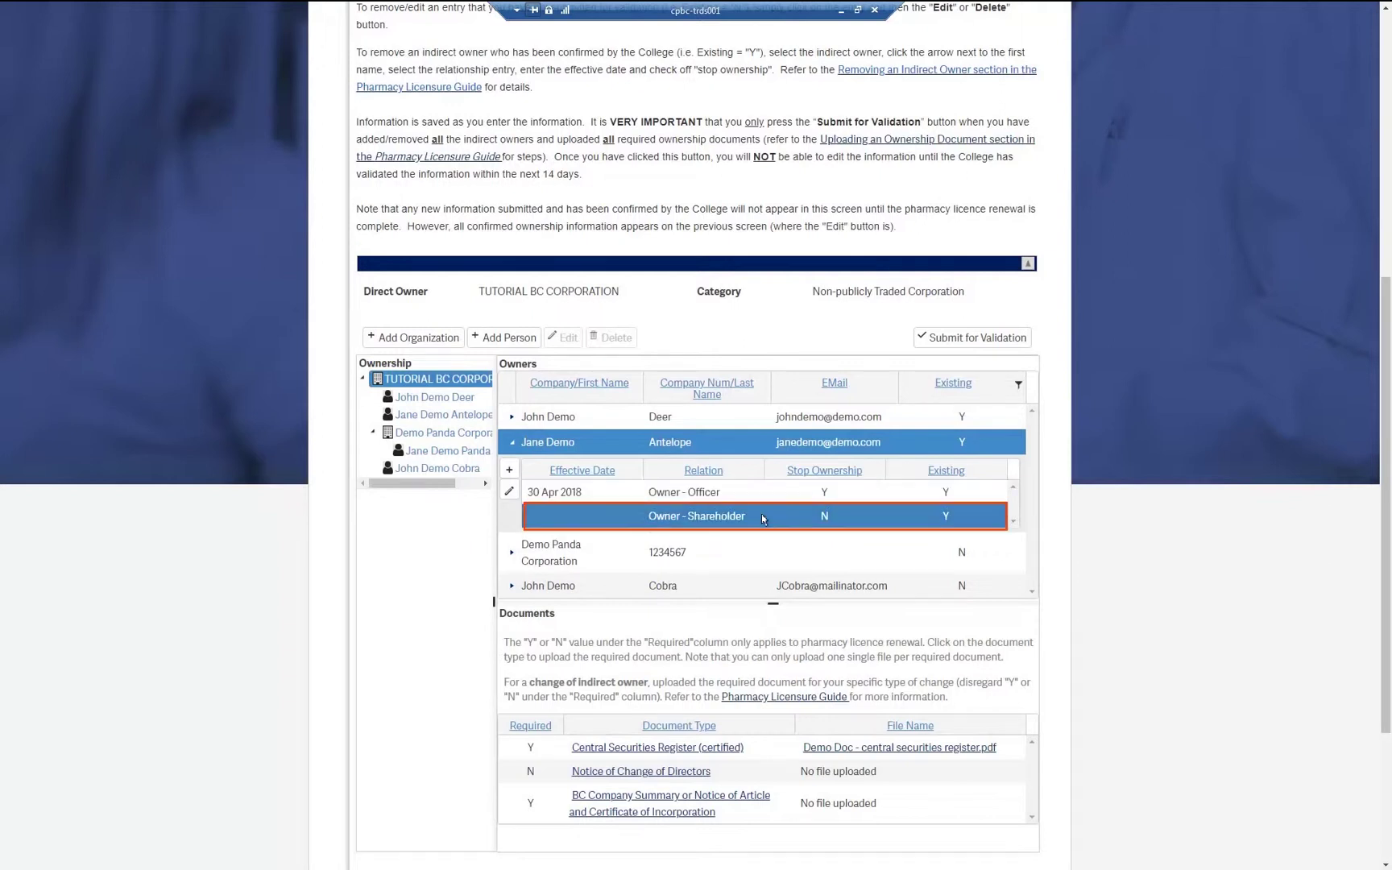
pyautogui.click(510, 494)
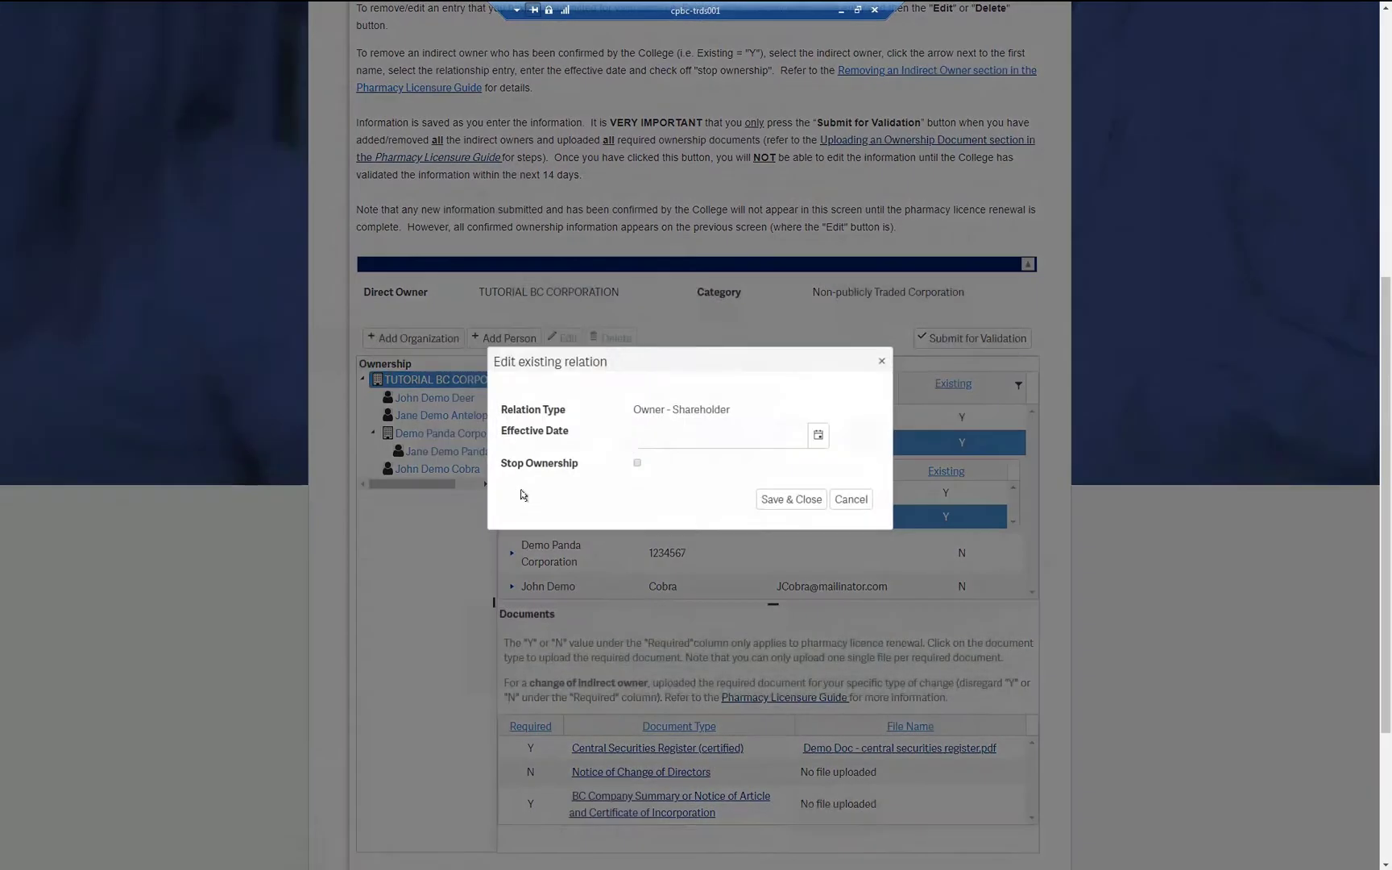
pyautogui.click(817, 435)
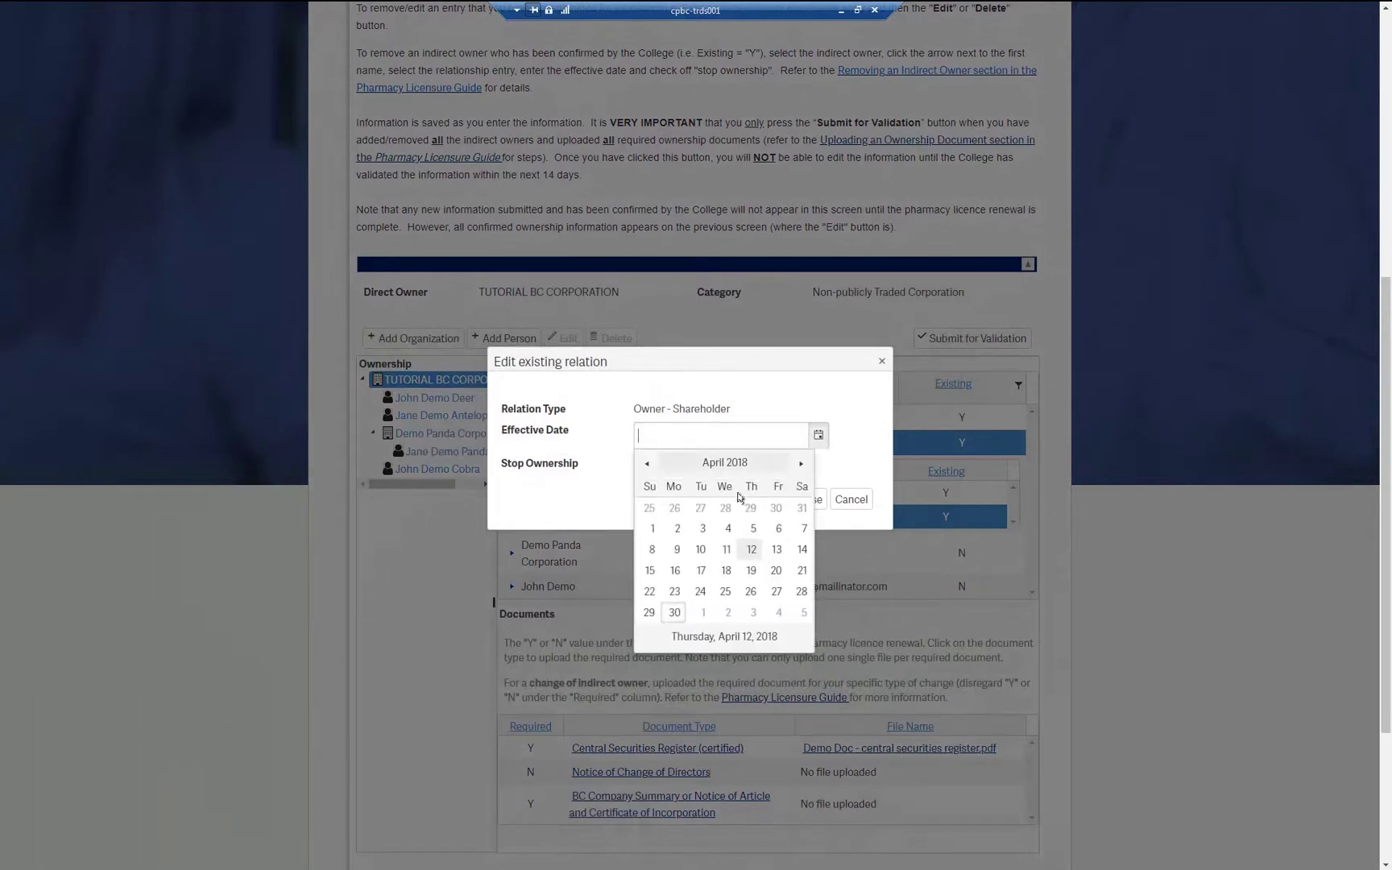
pyautogui.click(637, 462)
pyautogui.click(781, 499)
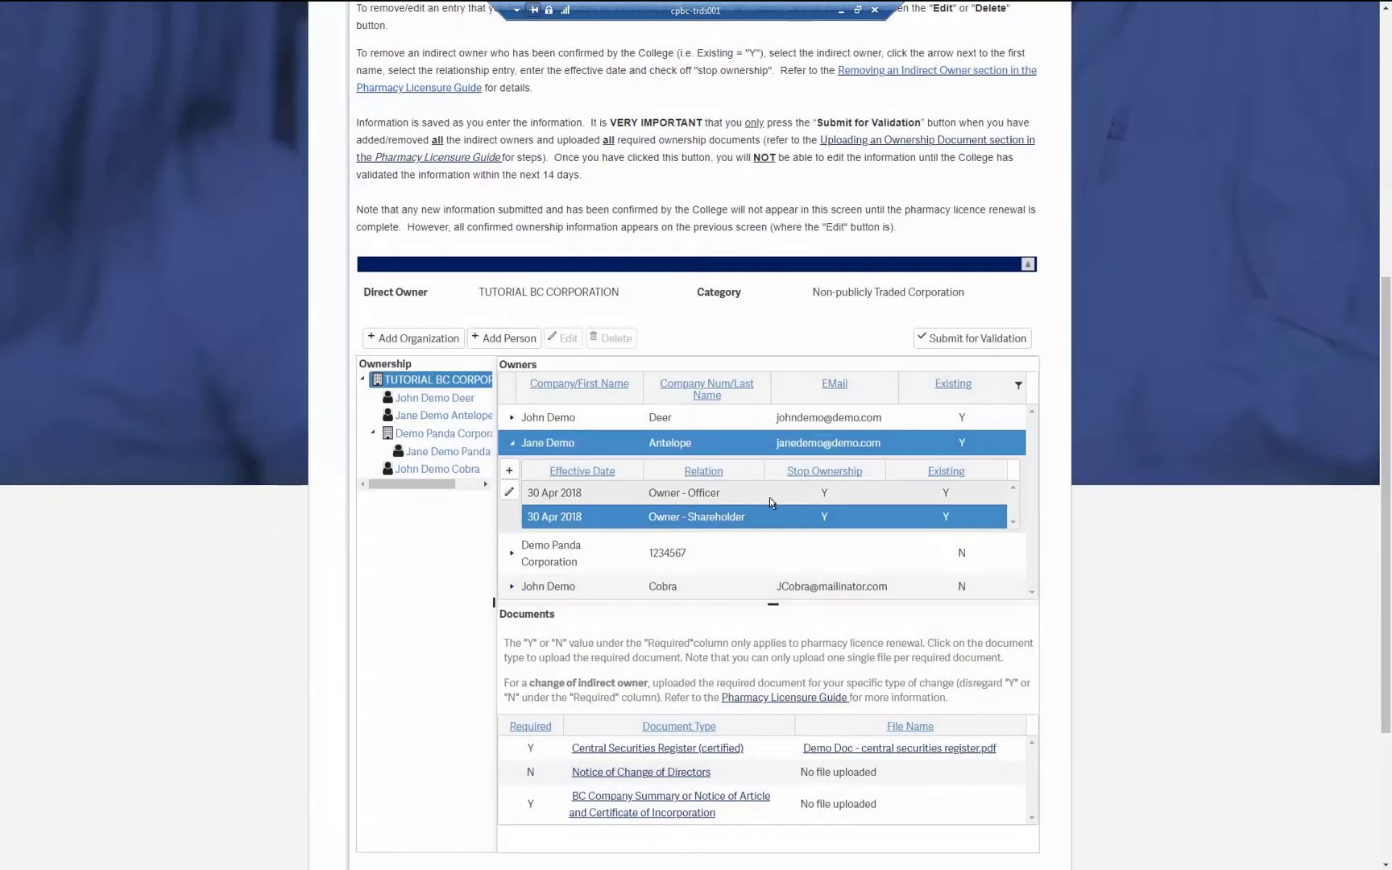
pyautogui.click(514, 443)
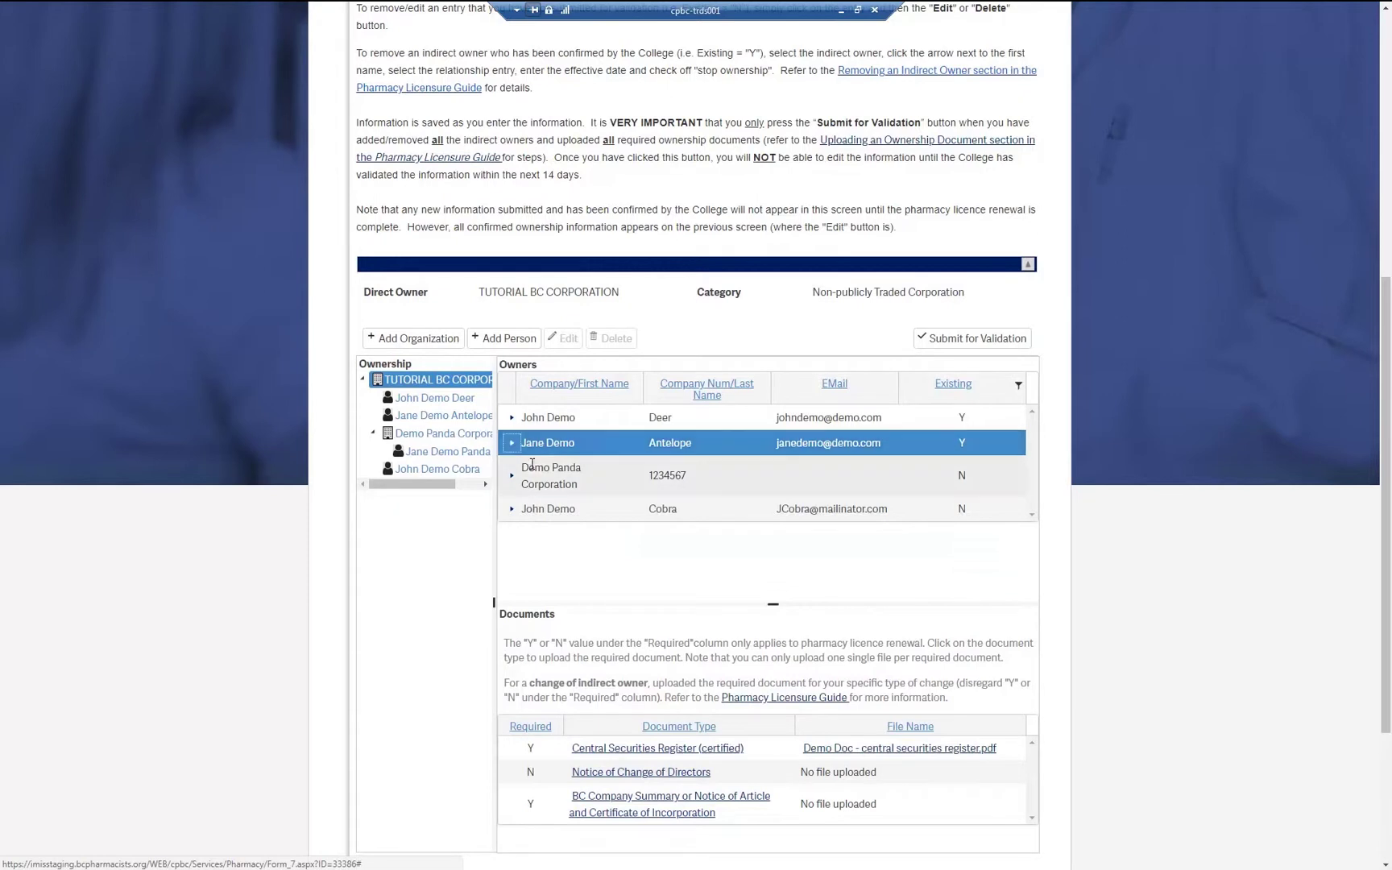
pyautogui.click(538, 471)
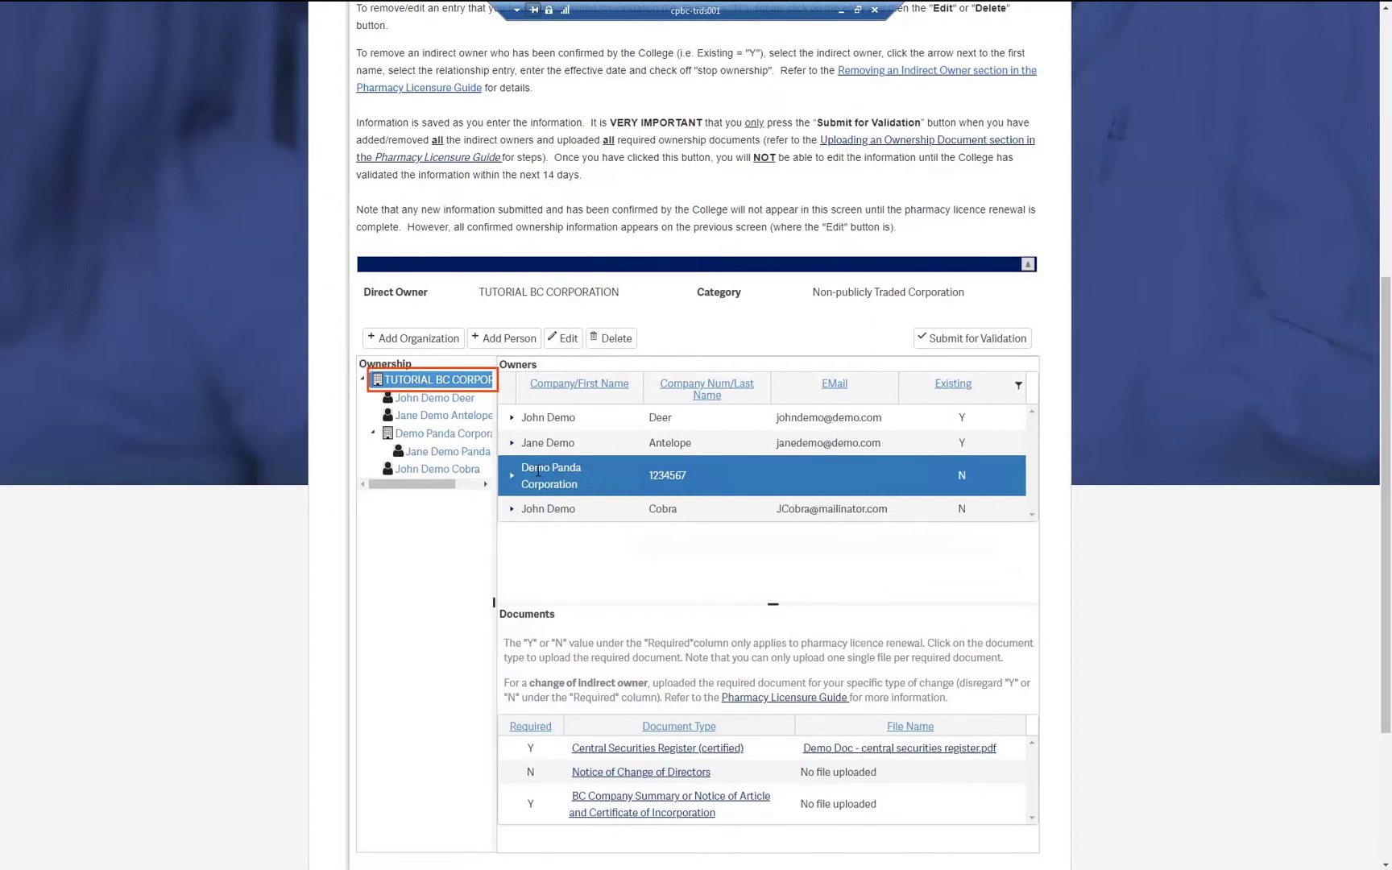
pyautogui.scroll(-3, 538, 470)
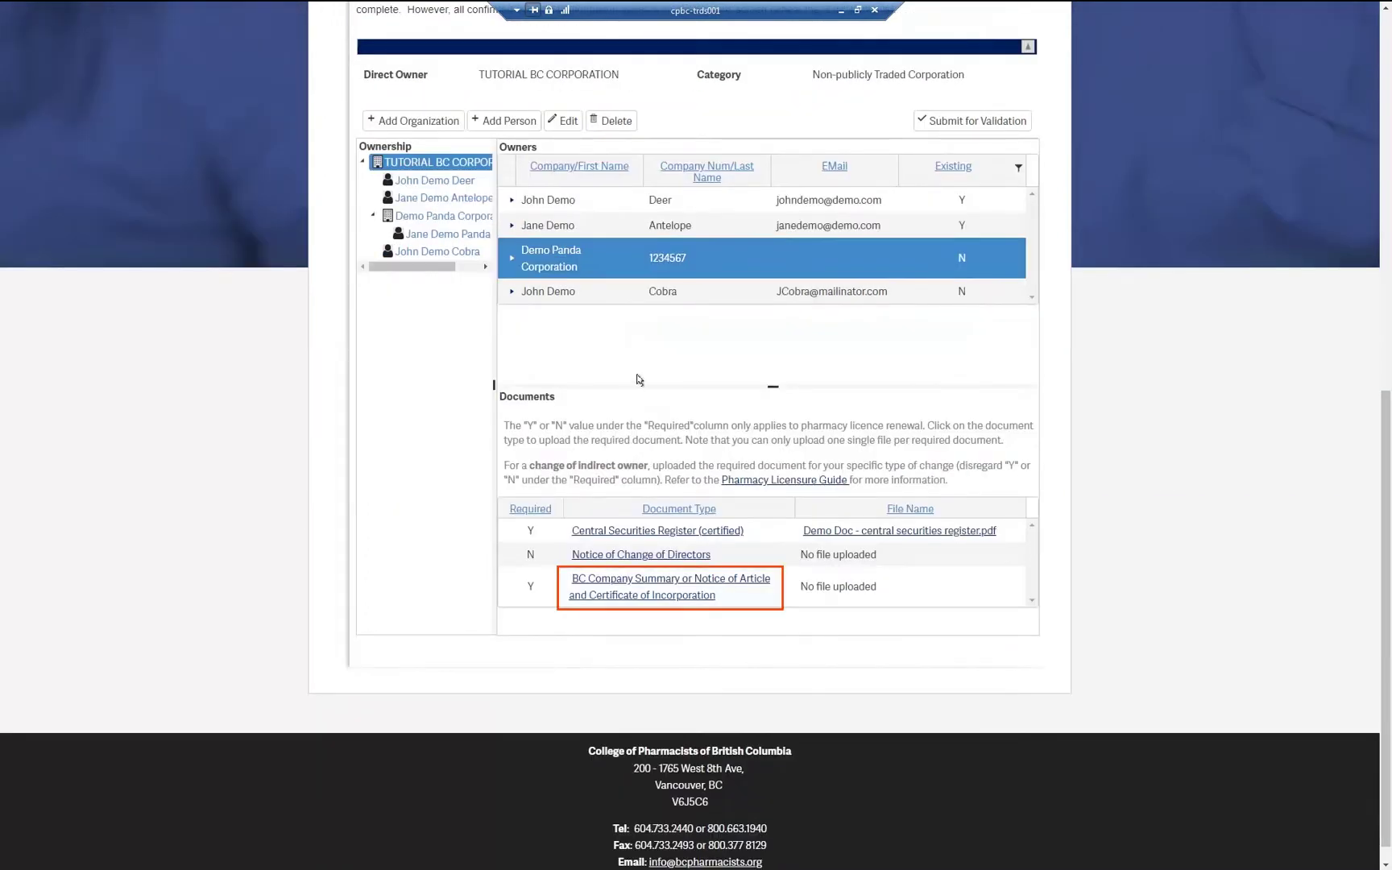
# - Upload Demo Doc - BC Company Summary.pdf as TUTORIAL BC CORPORATION's BC Company Summary
pyautogui.click(641, 579)
pyautogui.click(574, 463)
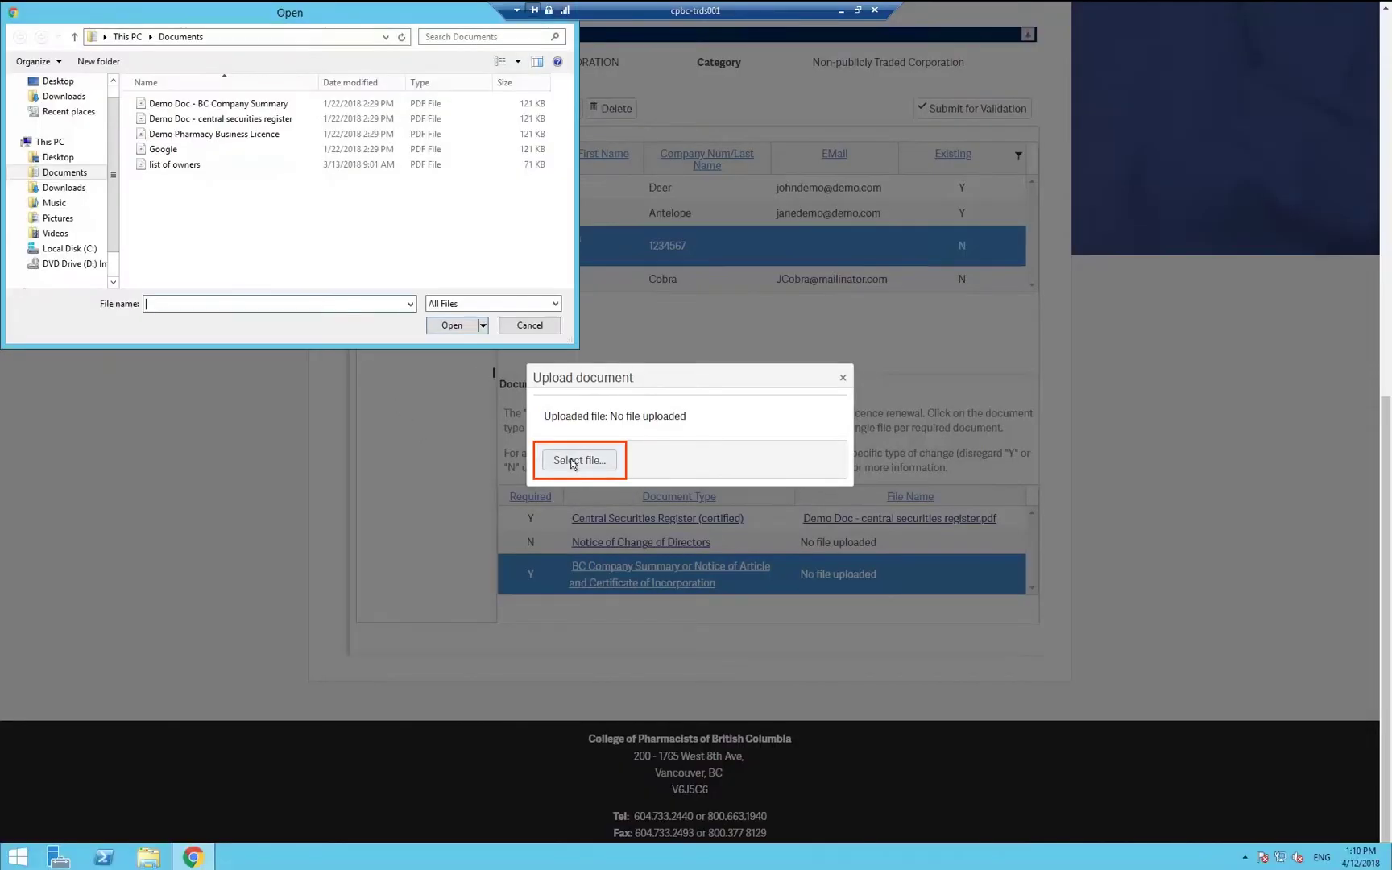
pyautogui.click(243, 103)
pyautogui.doubleClick(242, 104)
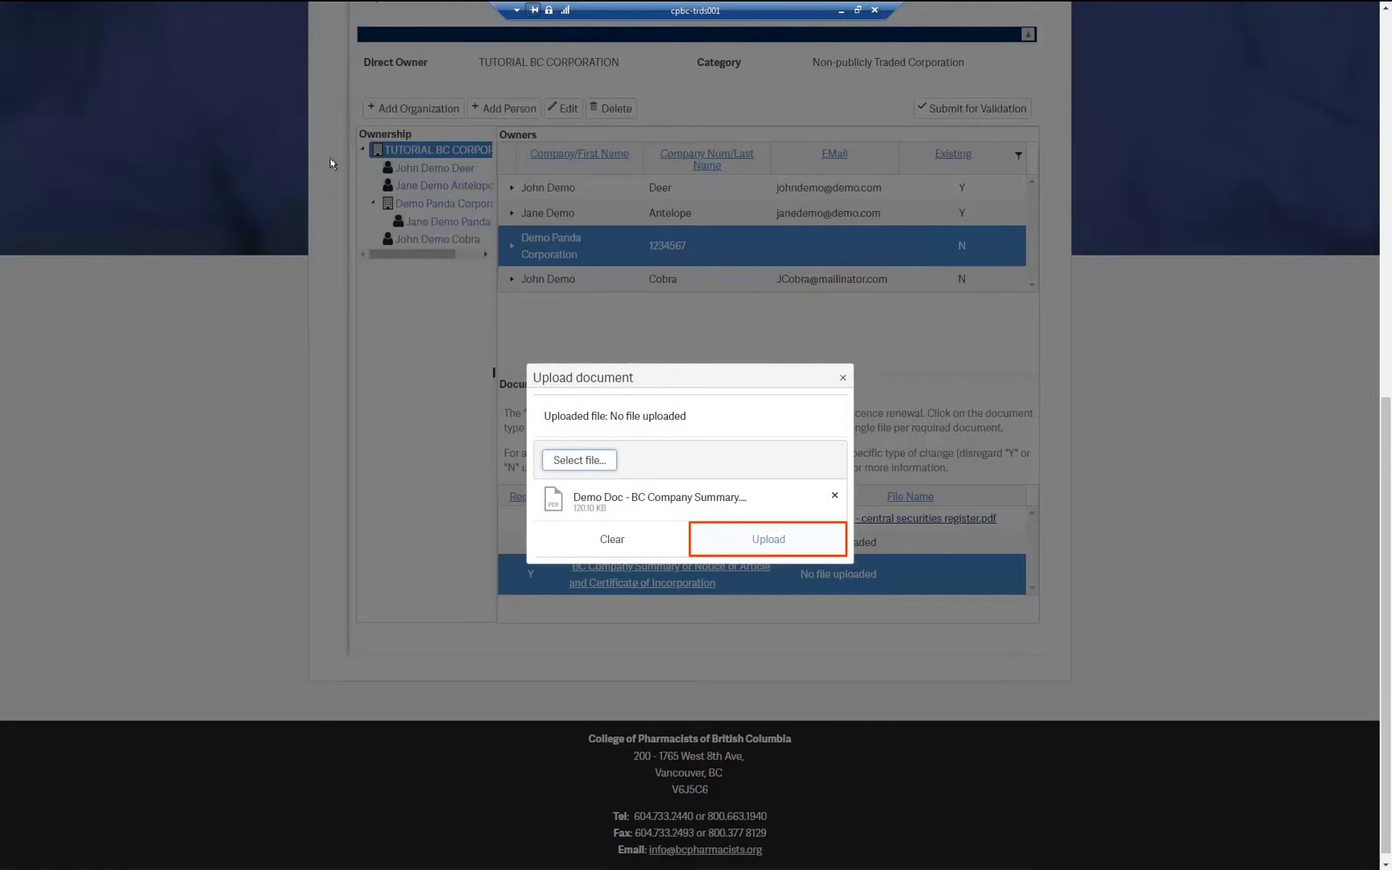
pyautogui.click(770, 536)
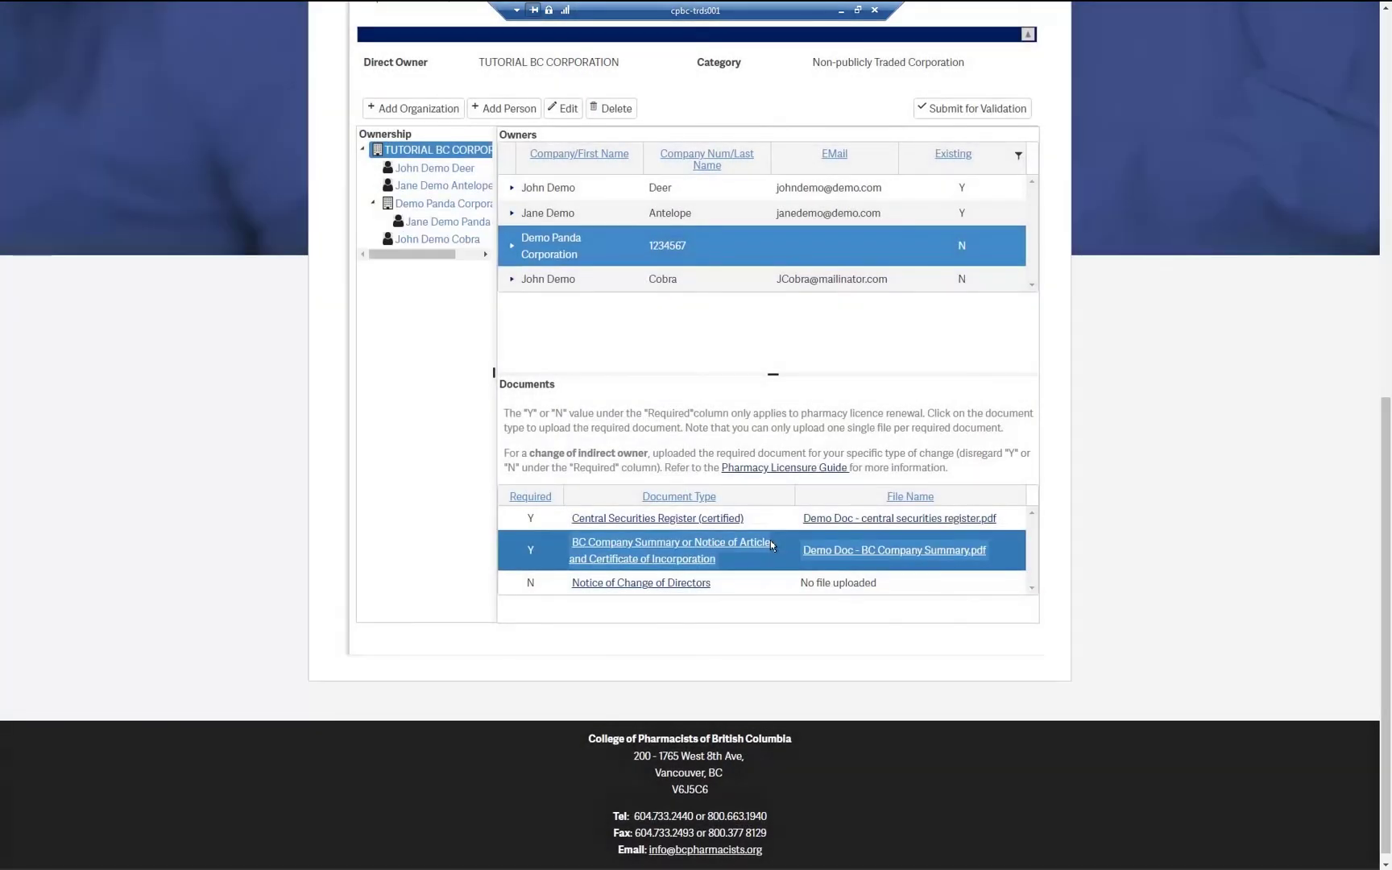
# - Upload the same BC Company Summary PDF for Demo Panda Corporation
pyautogui.click(454, 203)
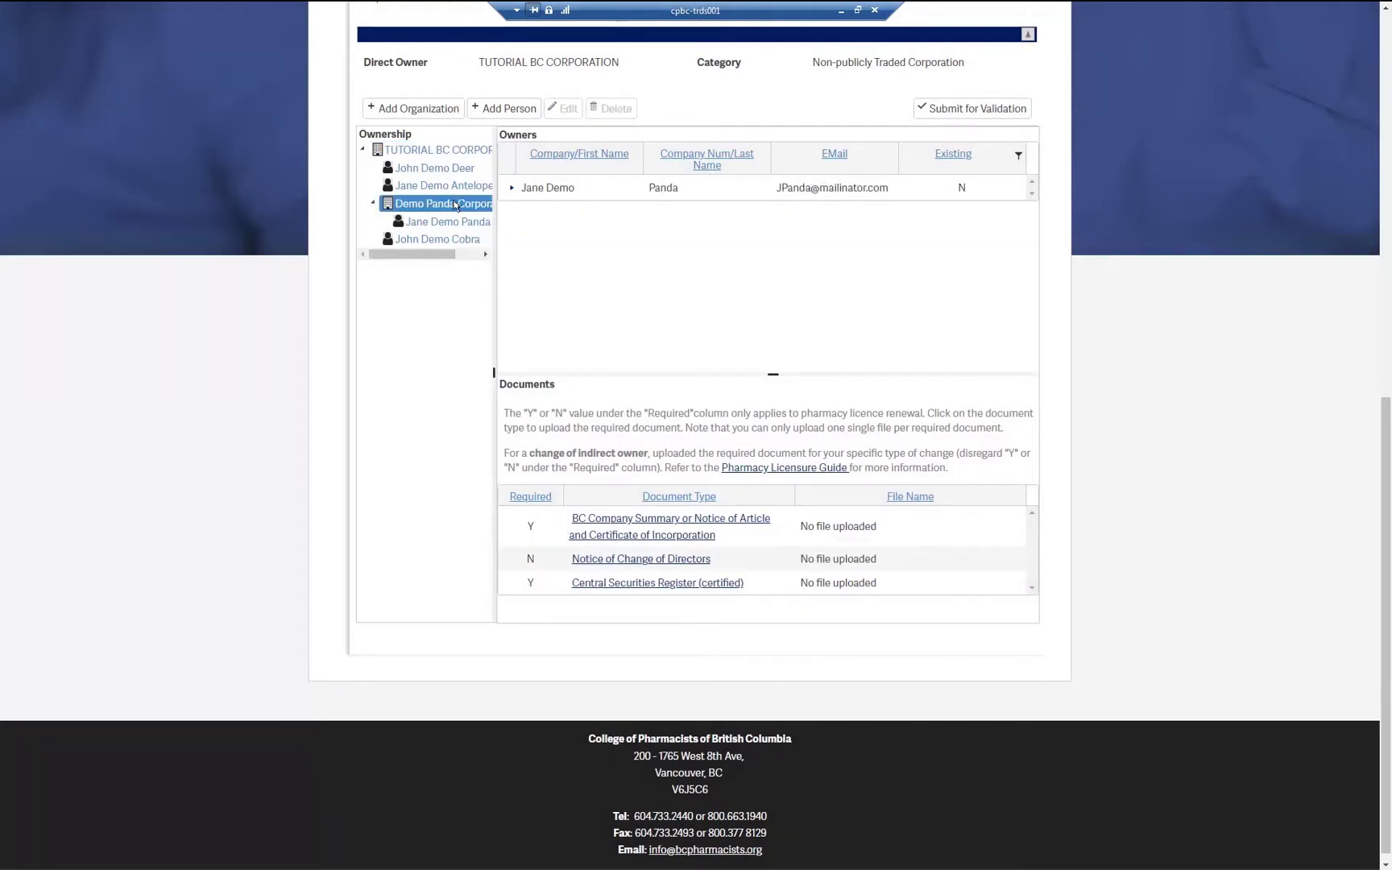
pyautogui.click(636, 522)
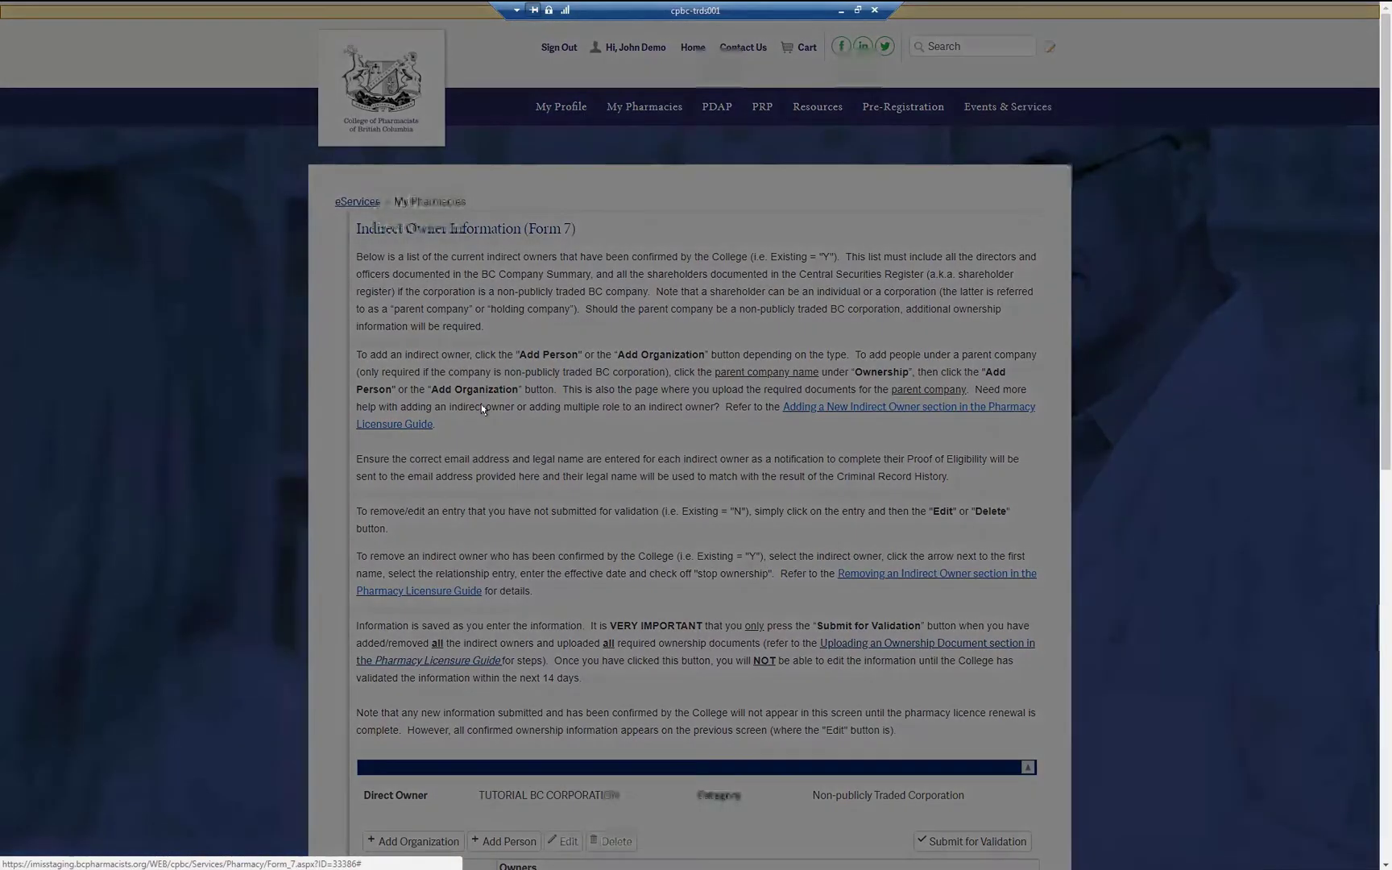
pyautogui.click(563, 463)
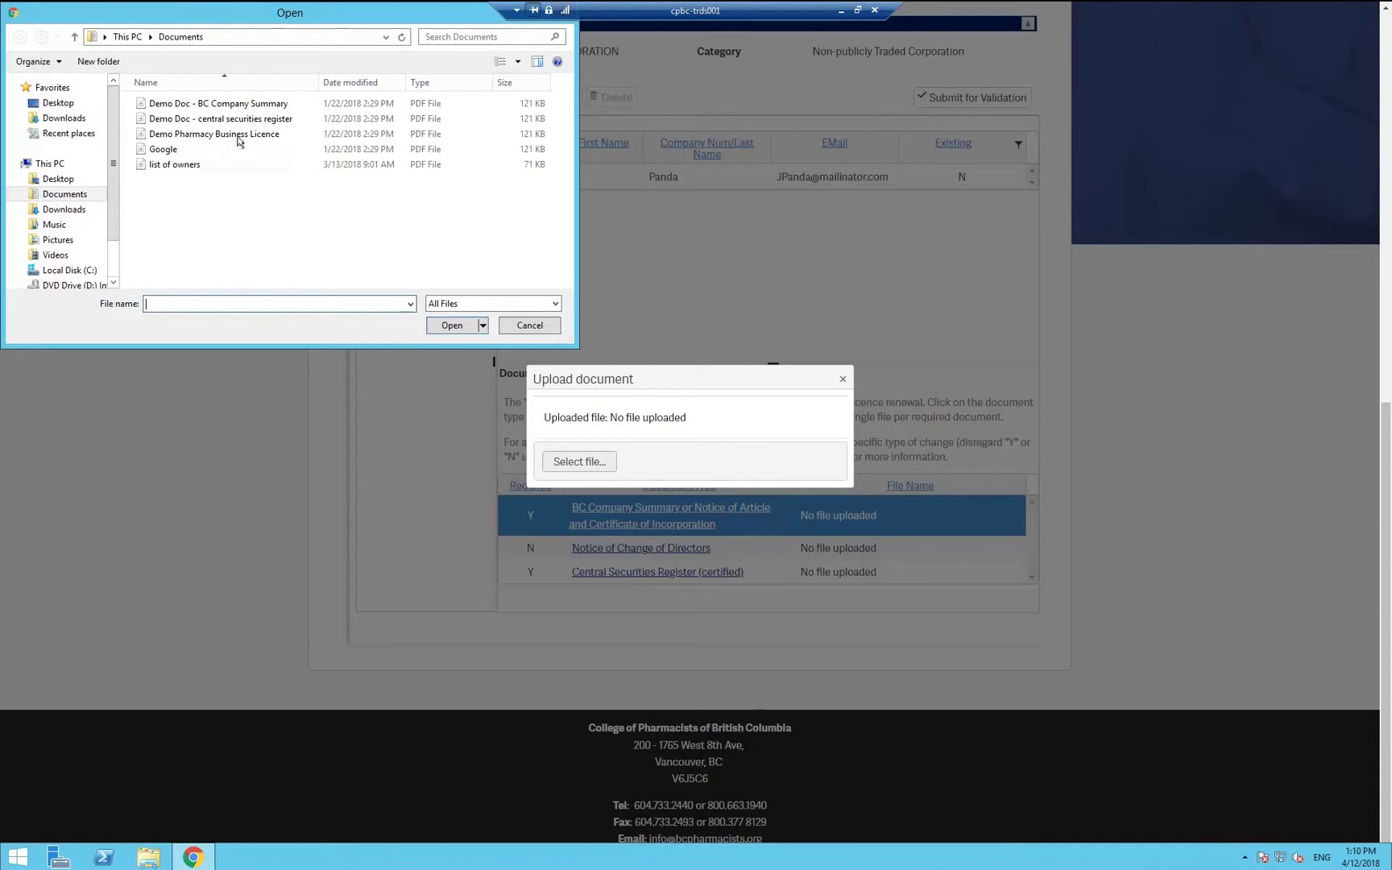
pyautogui.doubleClick(211, 103)
pyautogui.click(745, 539)
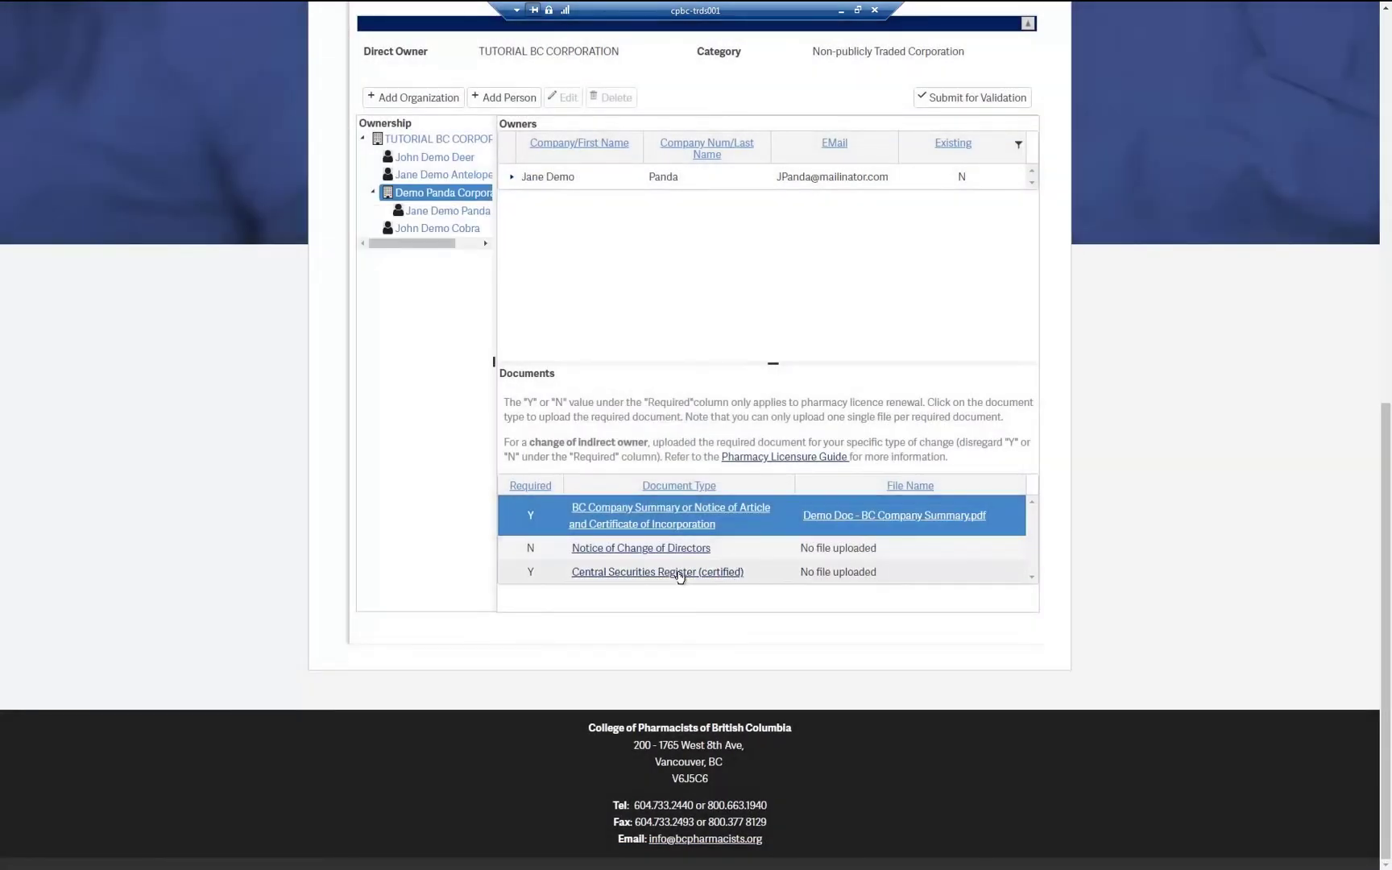
pyautogui.click(679, 573)
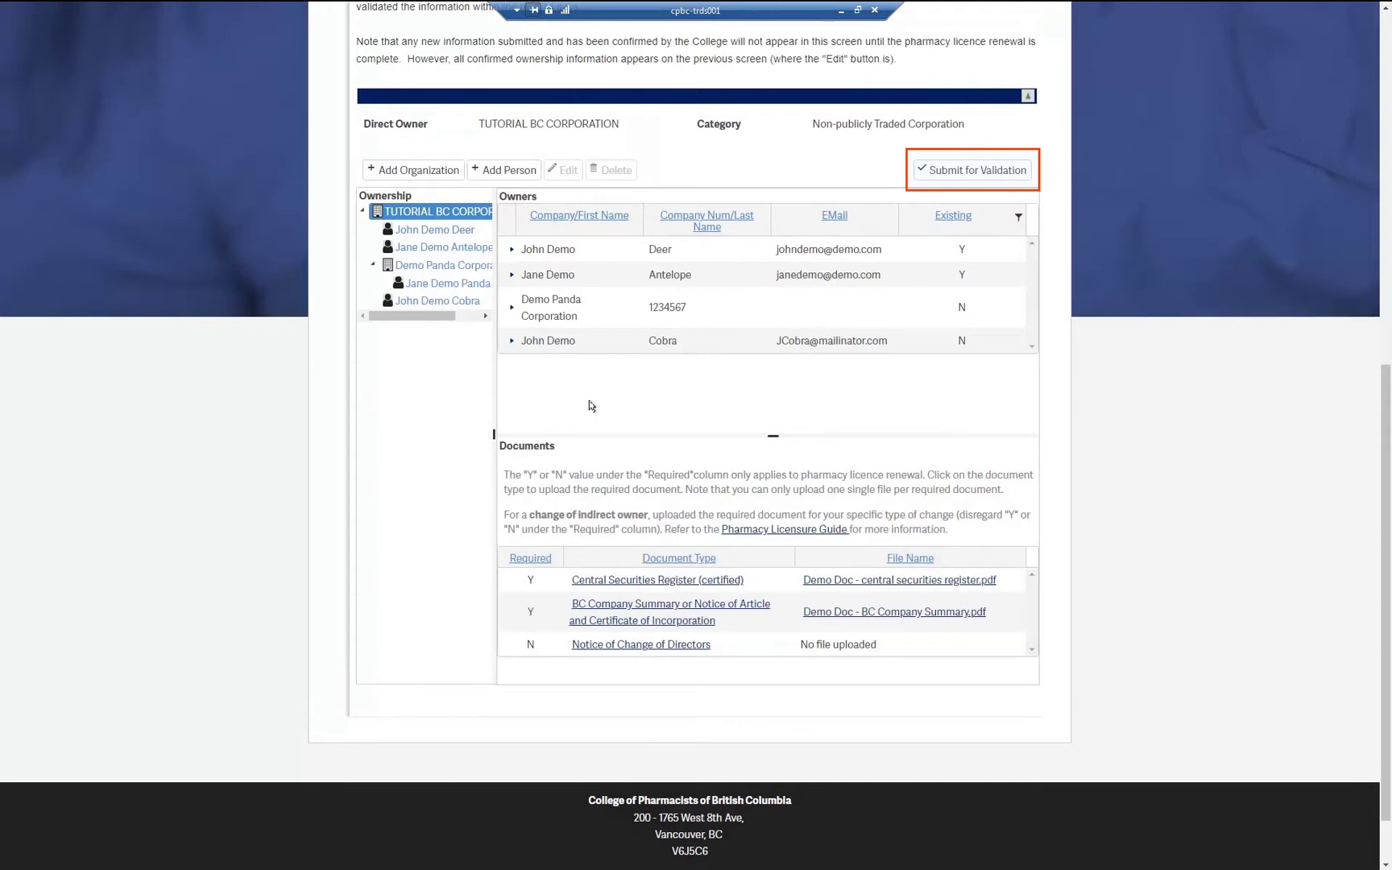
# - Submit the ownership session for validation, bringing up the confirmation prompt
pyautogui.click(934, 170)
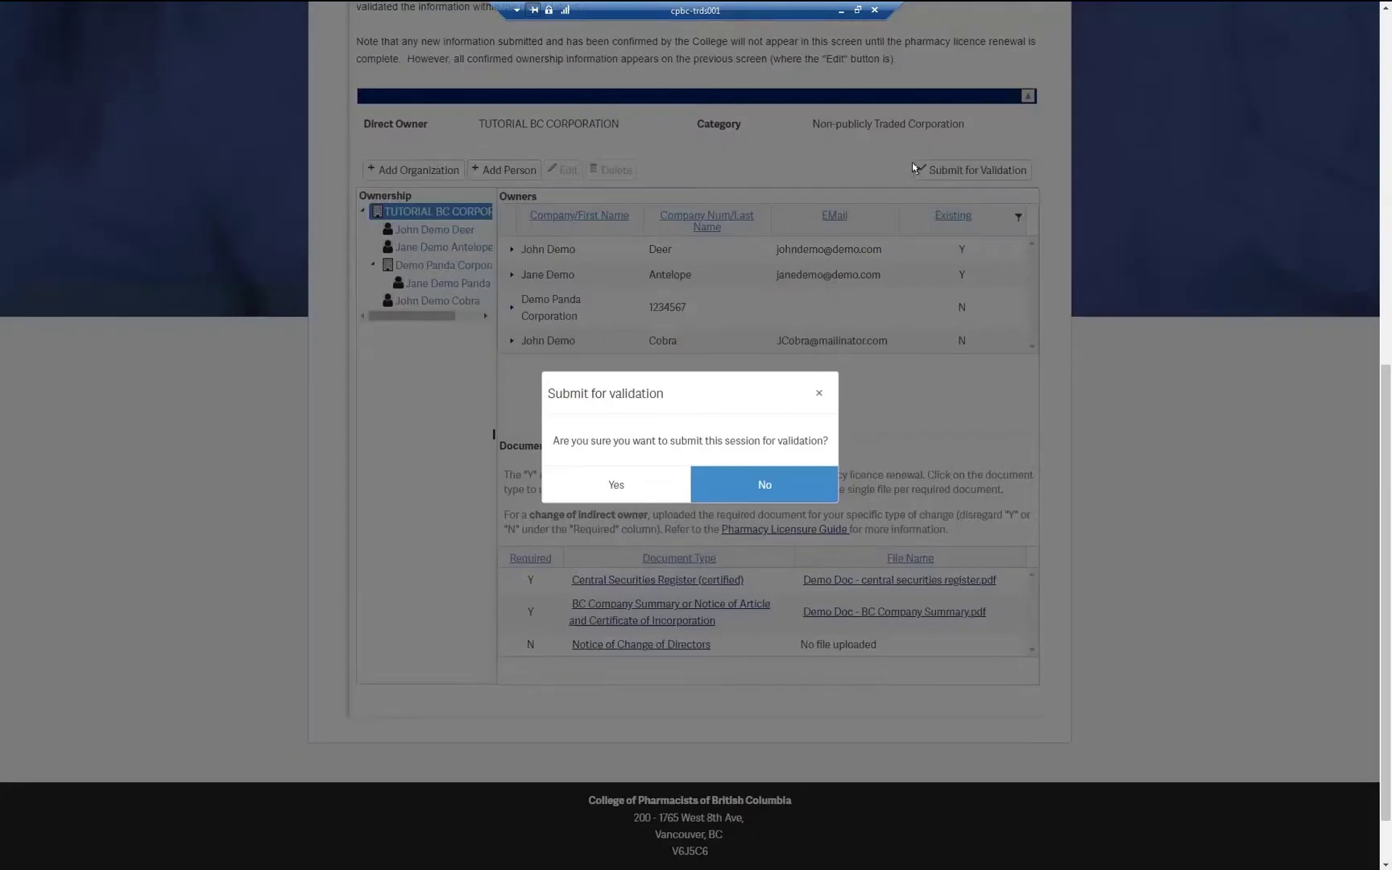